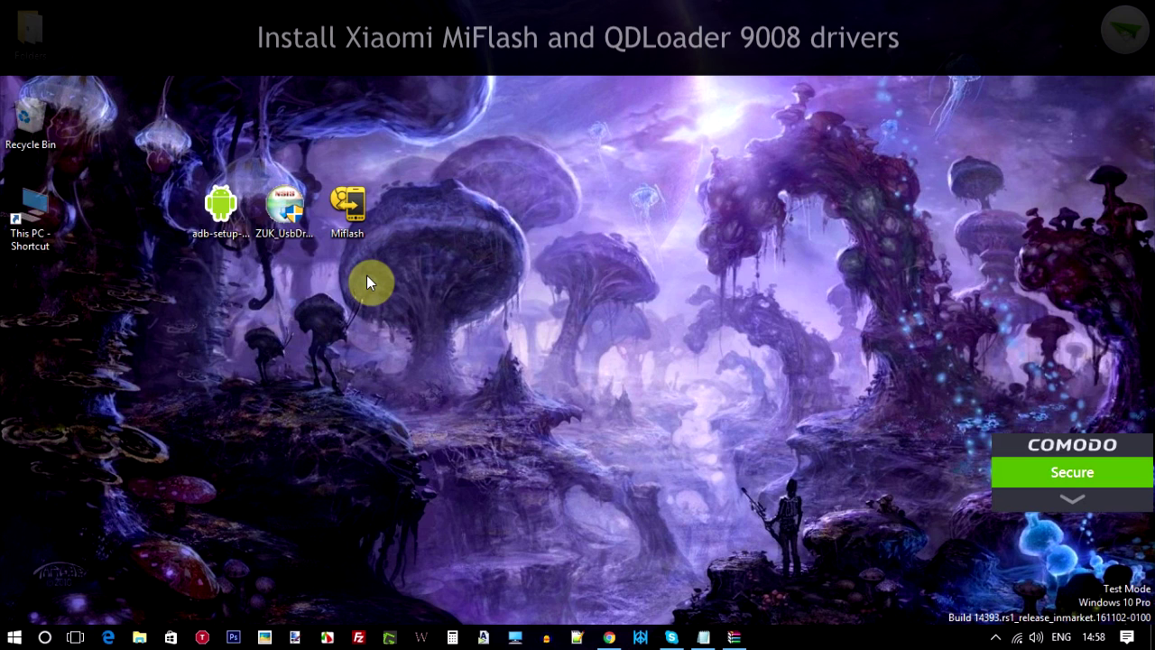
# Step: Run the Miflash installer with administrator permission and start installing MiPhone Tools to C:\Program Files\Xiaomi\MiPhone3
pyautogui.doubleClick(351, 210)
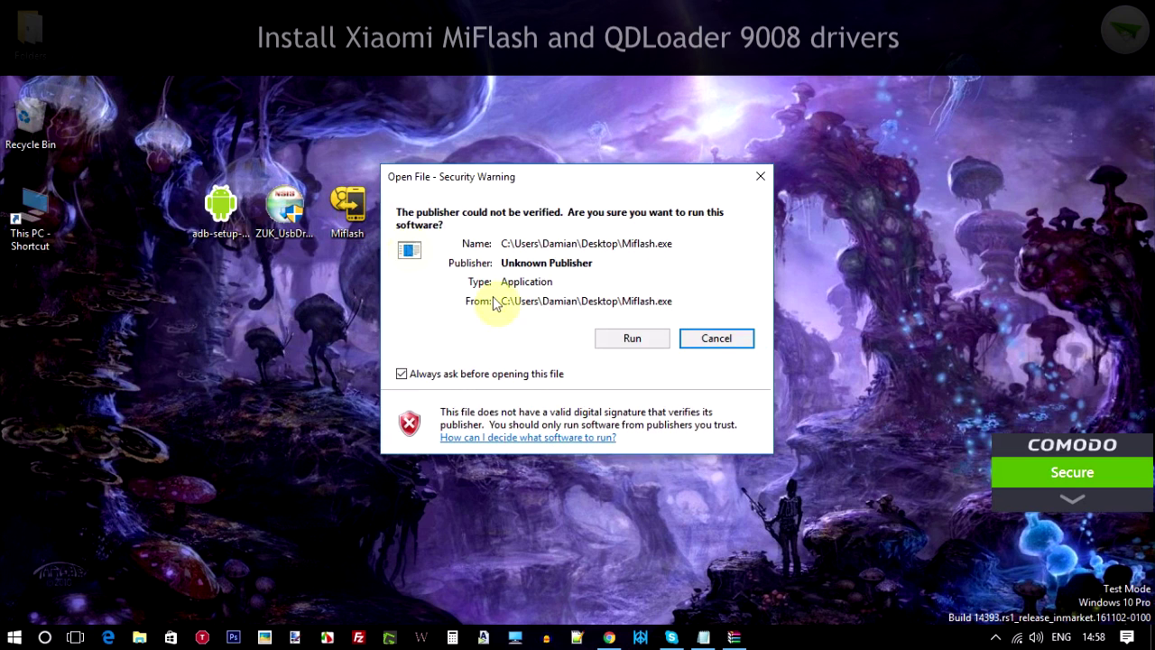
pyautogui.click(631, 337)
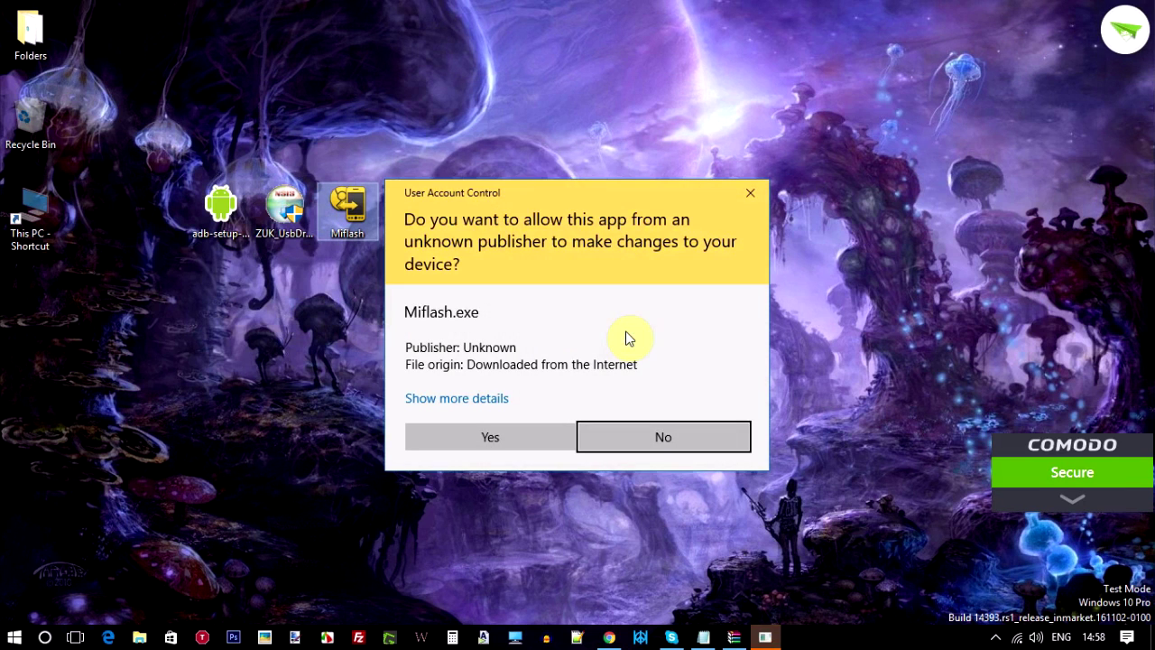
pyautogui.click(553, 436)
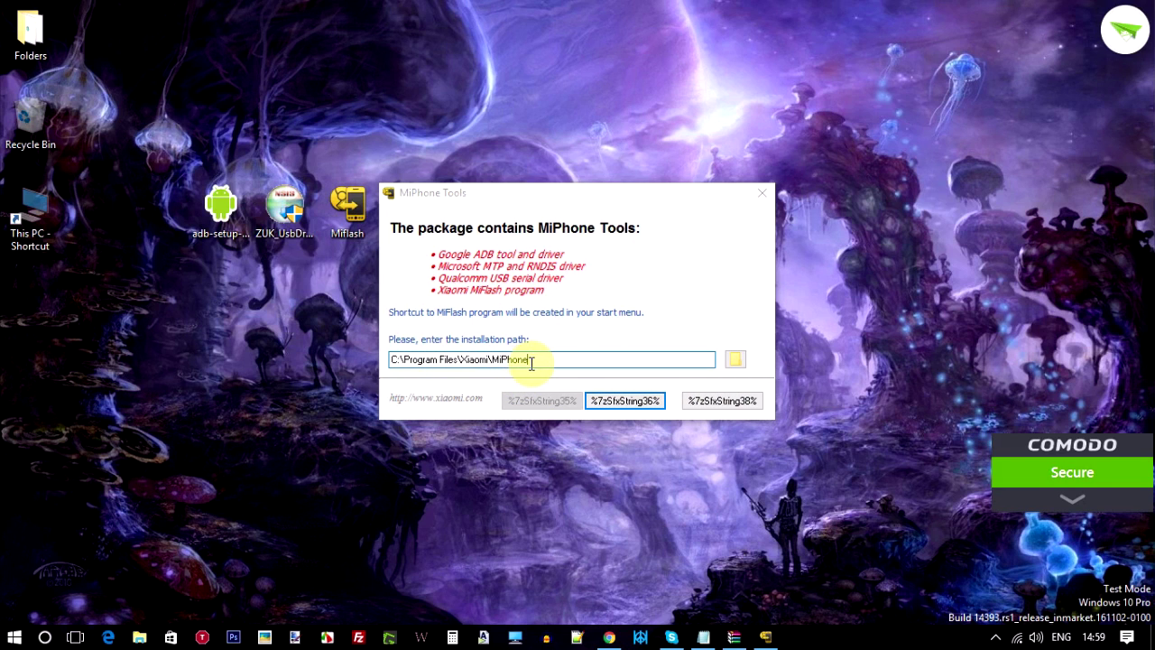
pyautogui.click(533, 360)
pyautogui.write('3')
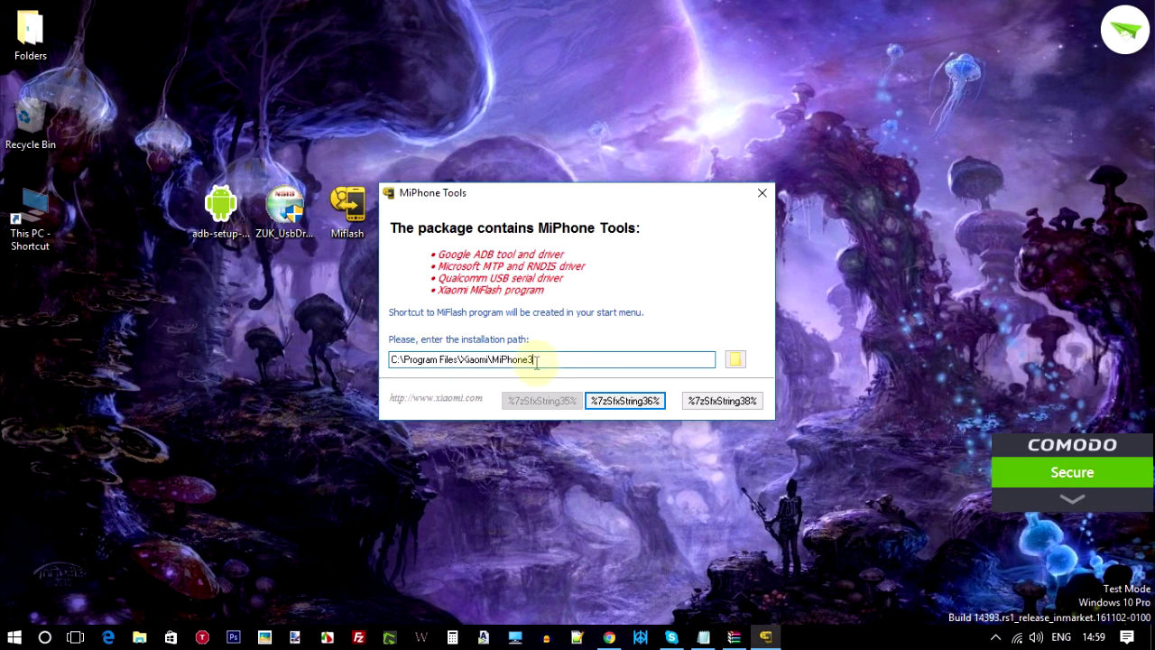
pyautogui.click(623, 401)
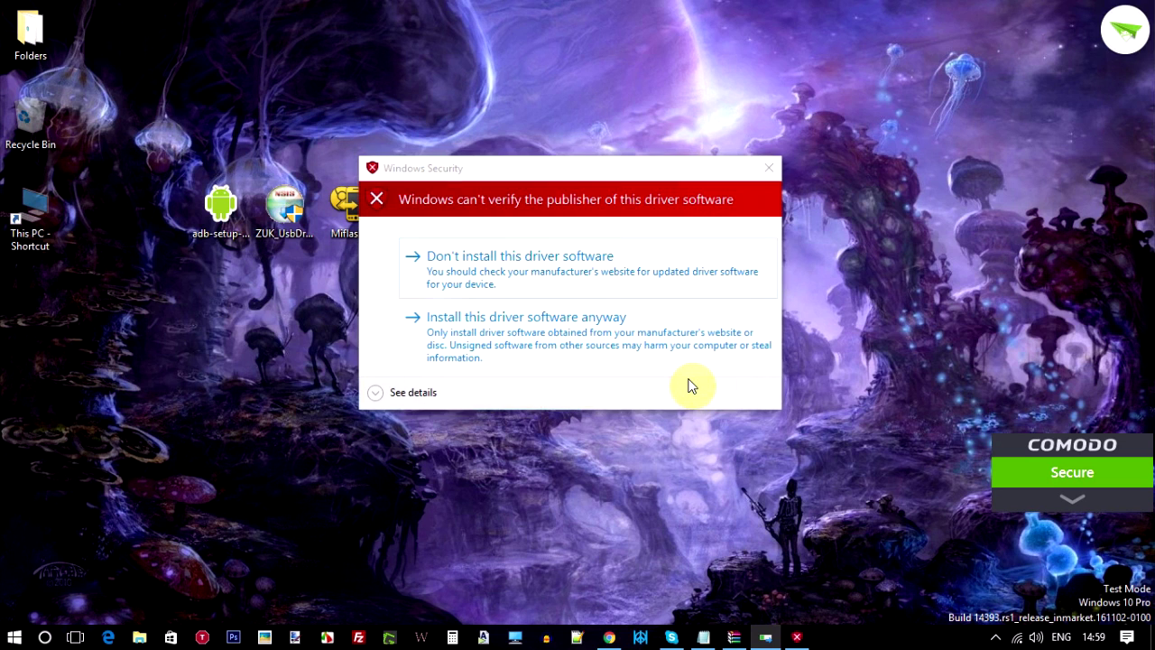
# Step: Allow the unverified driver software to install anyway and finish the MiPhone Tools setup
pyautogui.click(543, 318)
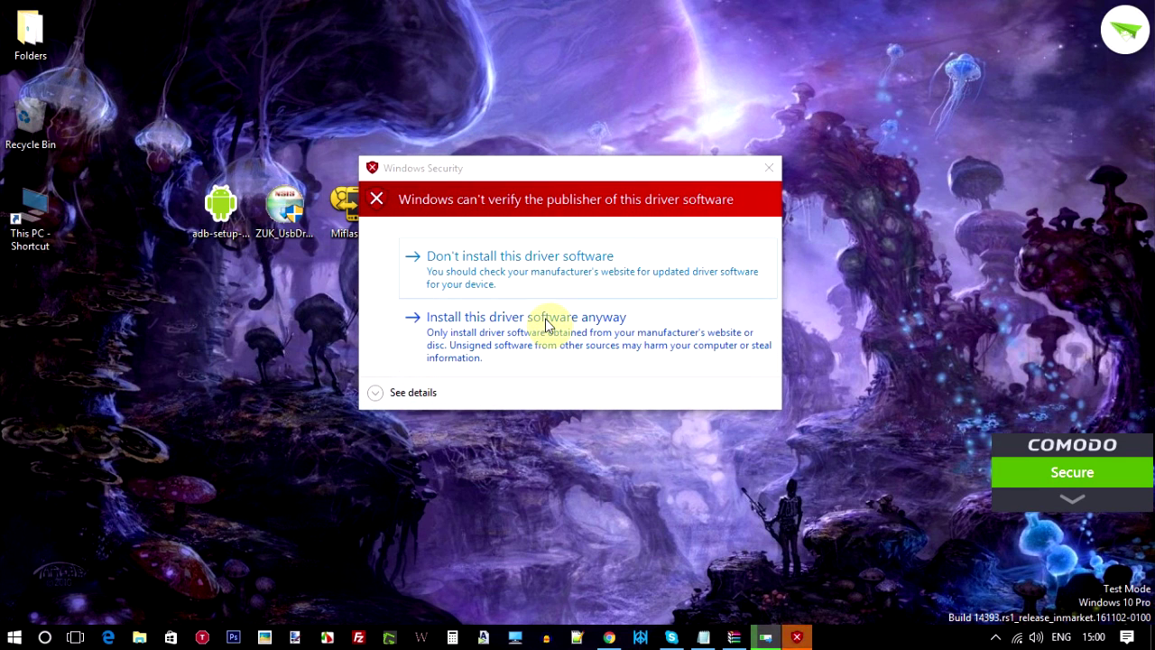
pyautogui.click(546, 323)
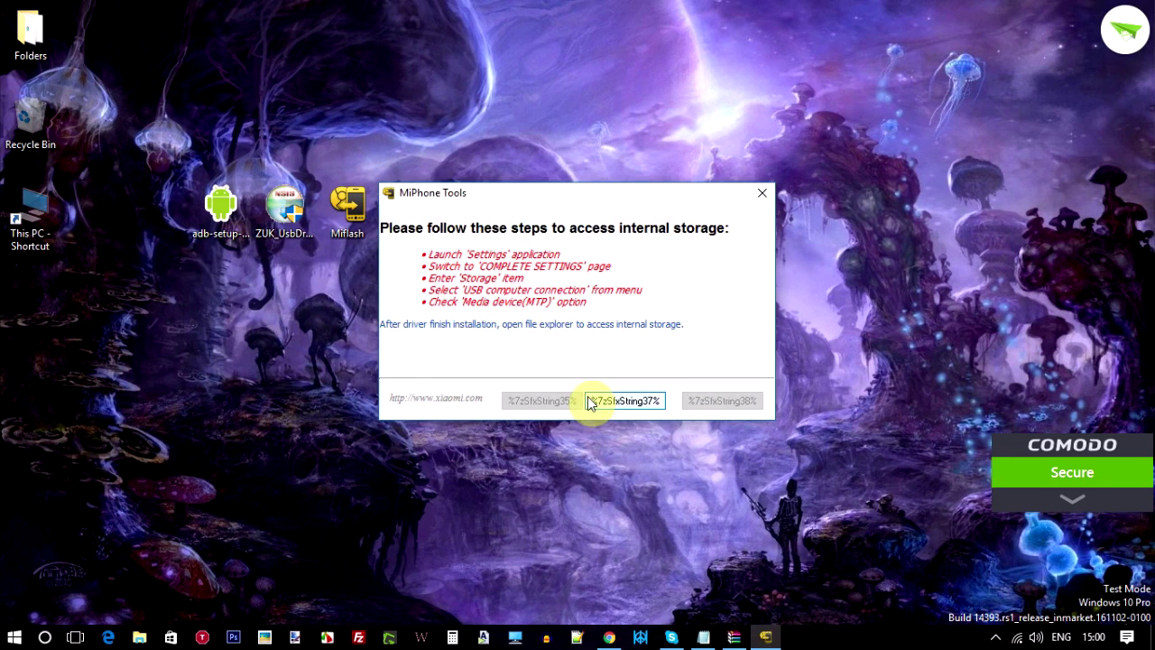
pyautogui.click(619, 401)
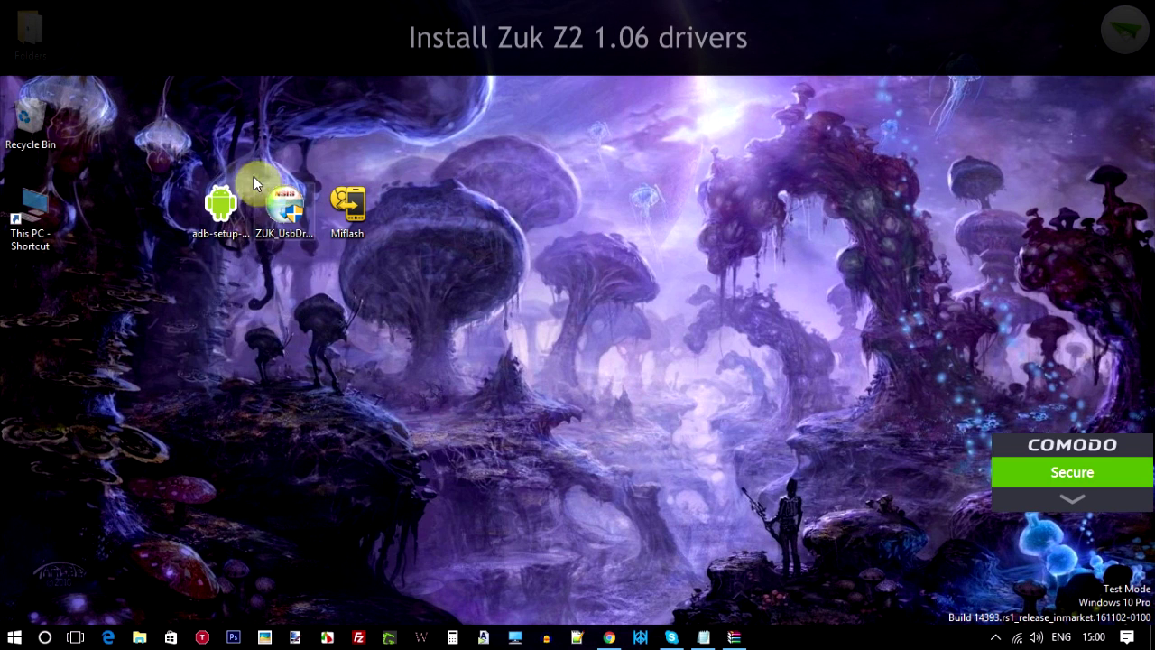
# Step: Run the ZUK_UsbDriver_1.0.6 installer with administrator permission and start installing to the default folder C:\Program Files (x86)\ZUKUsbDriver
pyautogui.click(286, 211)
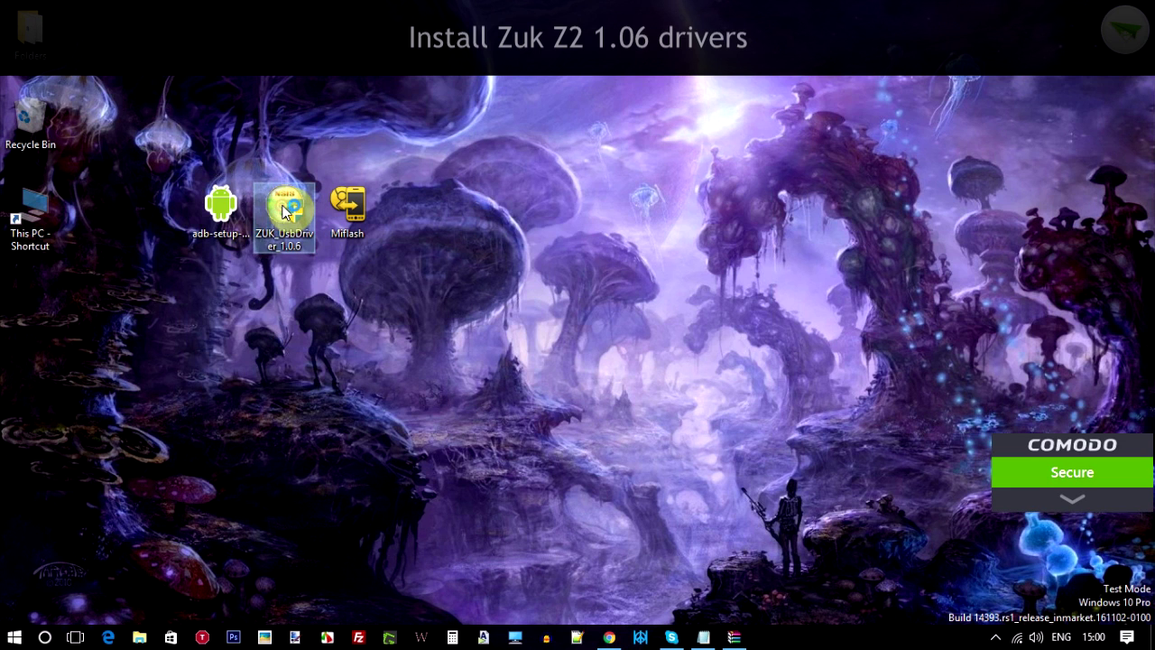
pyautogui.doubleClick(285, 212)
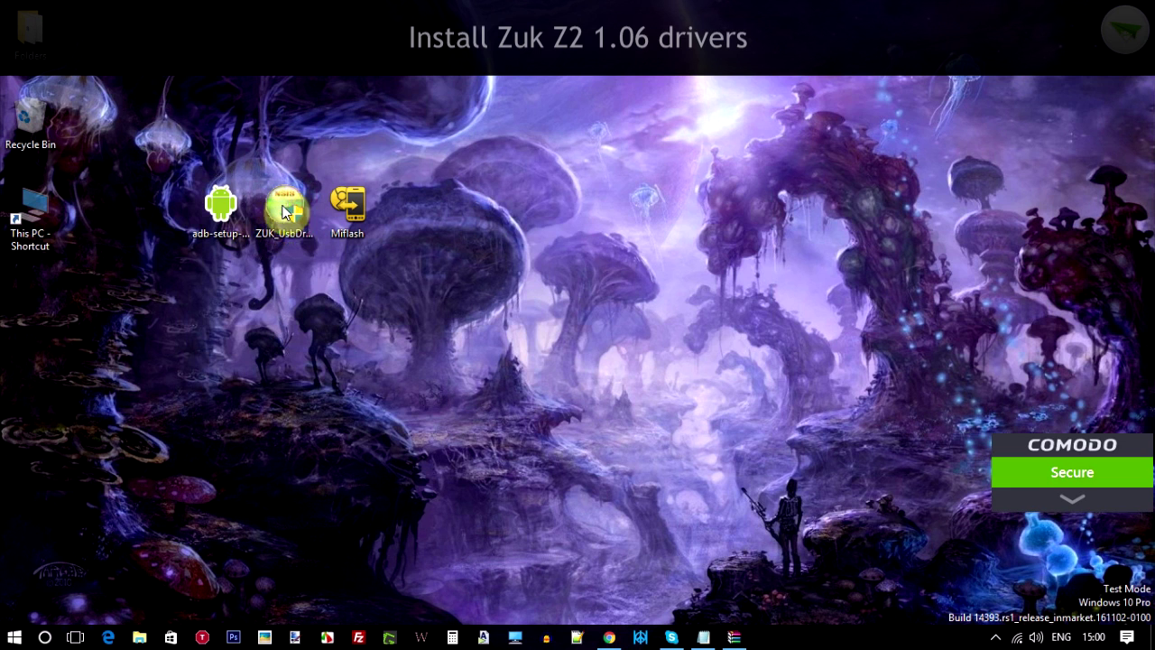
pyautogui.click(489, 433)
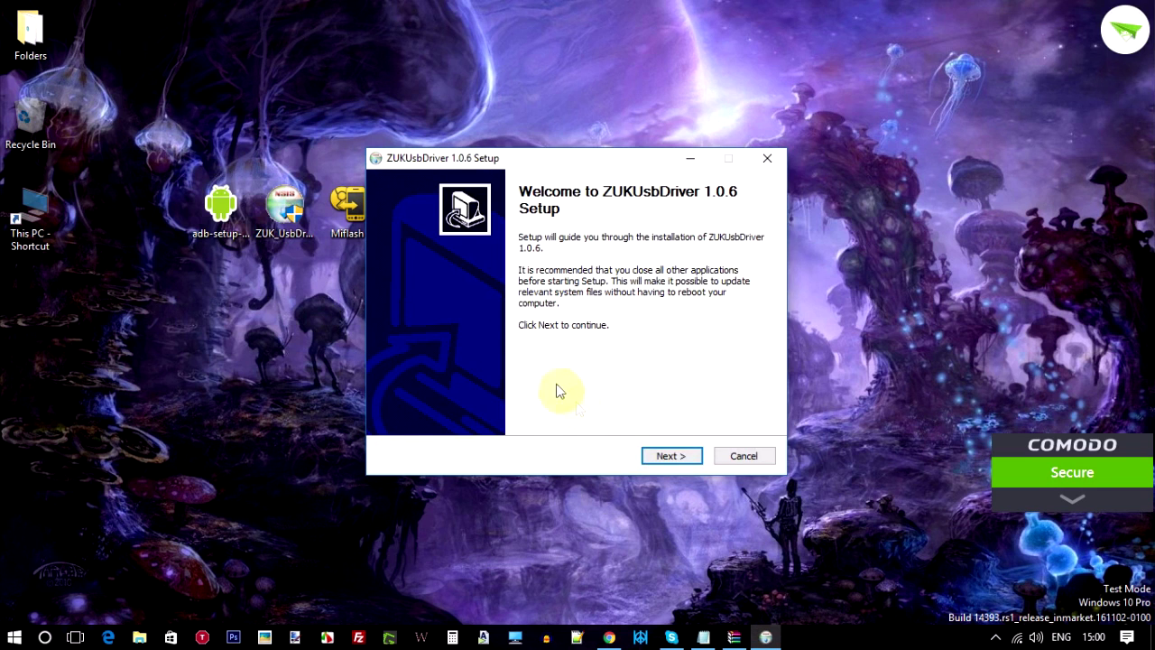
pyautogui.click(686, 457)
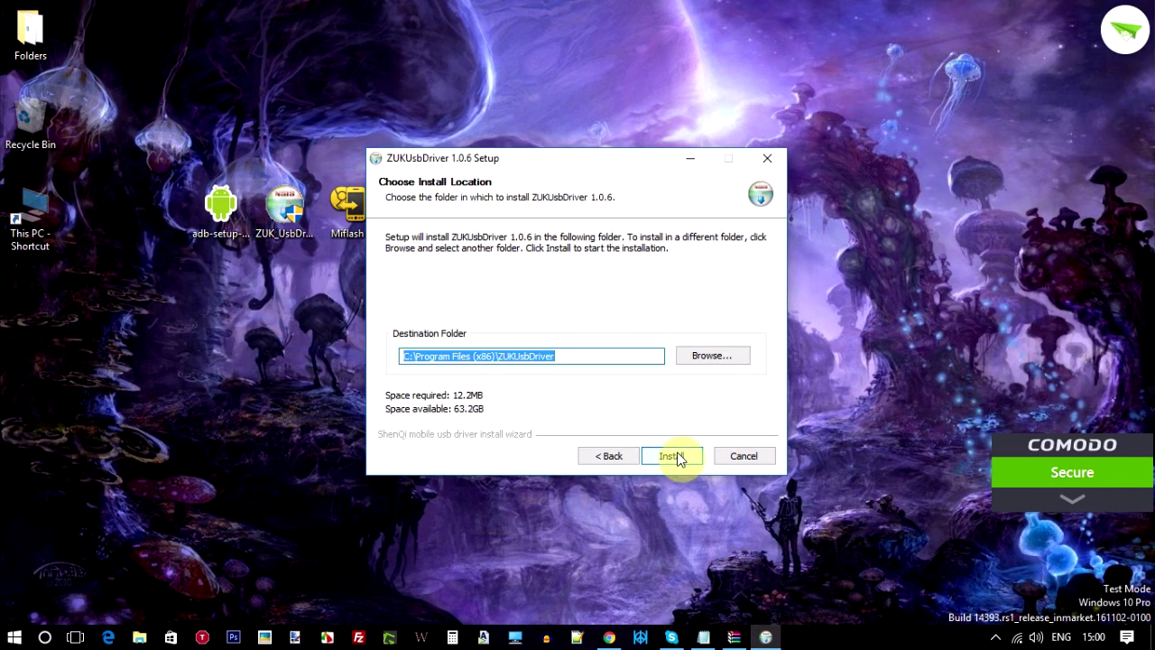
pyautogui.click(671, 456)
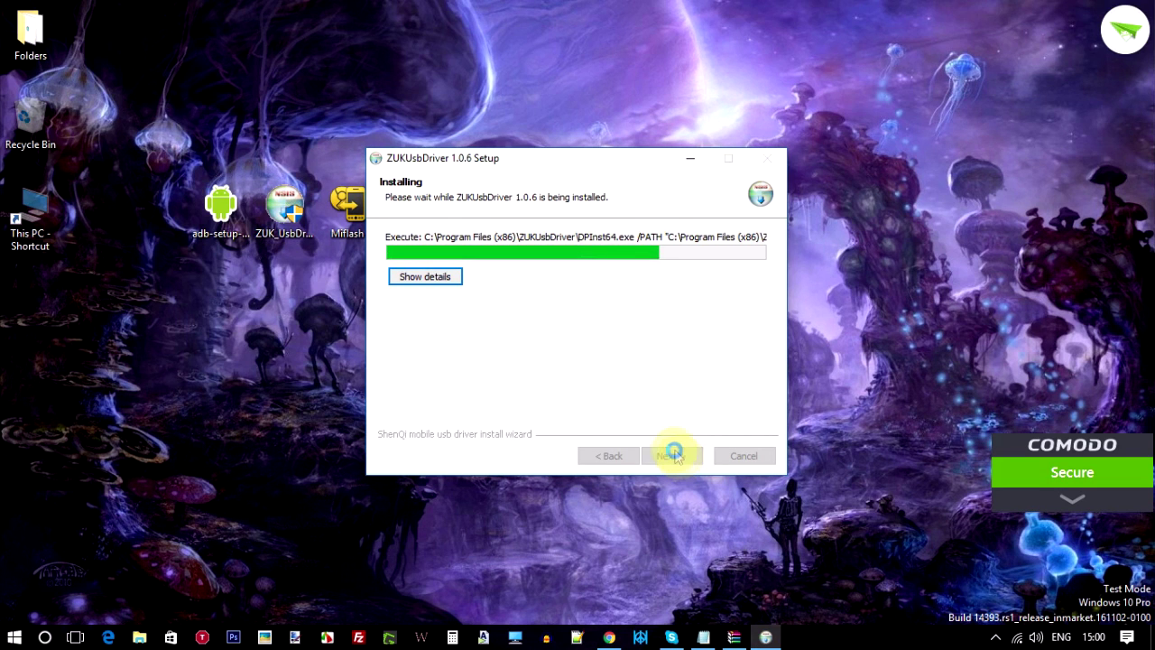
# Step: Have Comodo treat the ZUK driver setup as Installer or Updater, and finish the ZUKUsbDriver setup
pyautogui.click(782, 397)
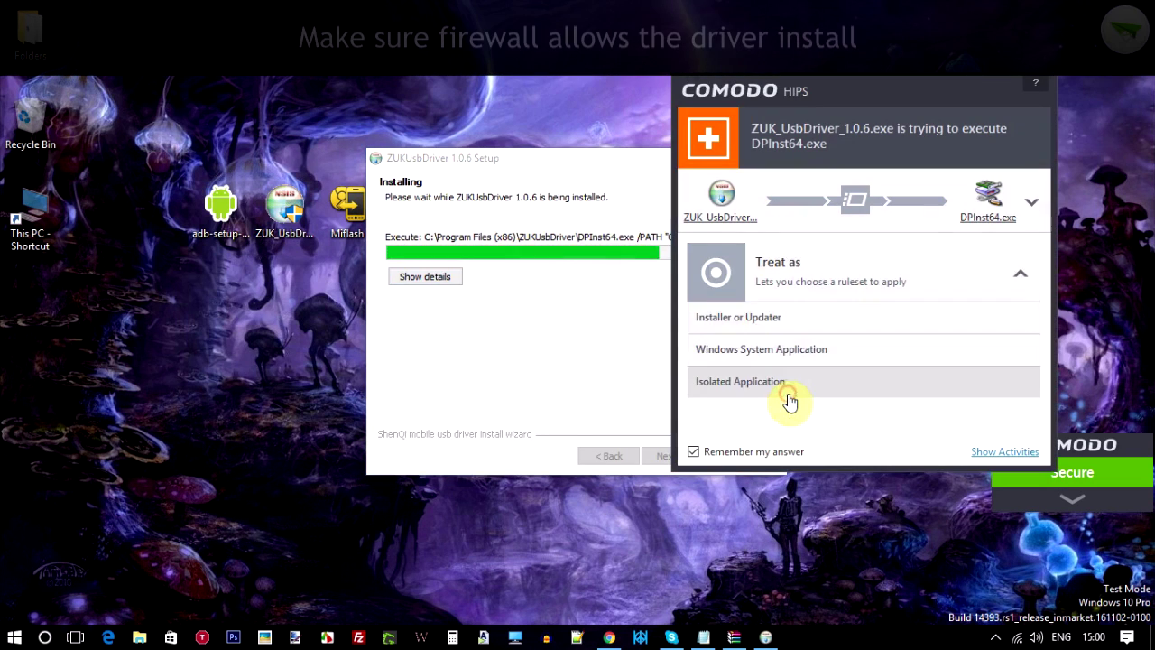
pyautogui.click(774, 324)
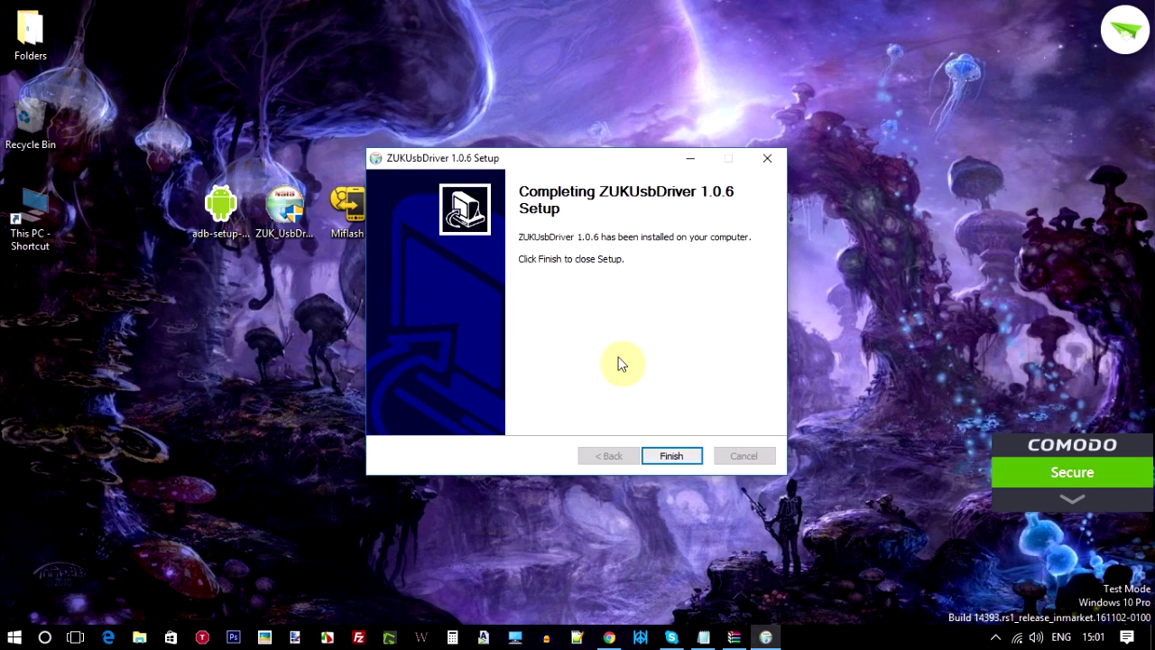
pyautogui.click(673, 455)
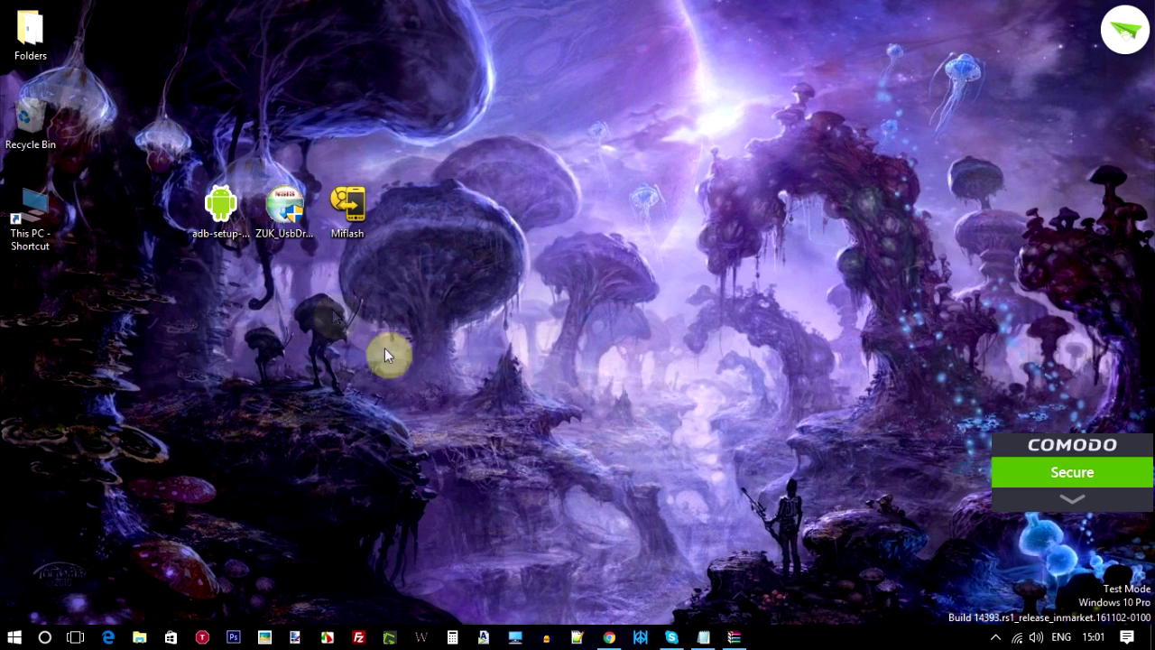
# Step: Run adb-setup-1.4.3 with administrator permission and agree to install ADB and Fastboot system-wide
pyautogui.click(228, 233)
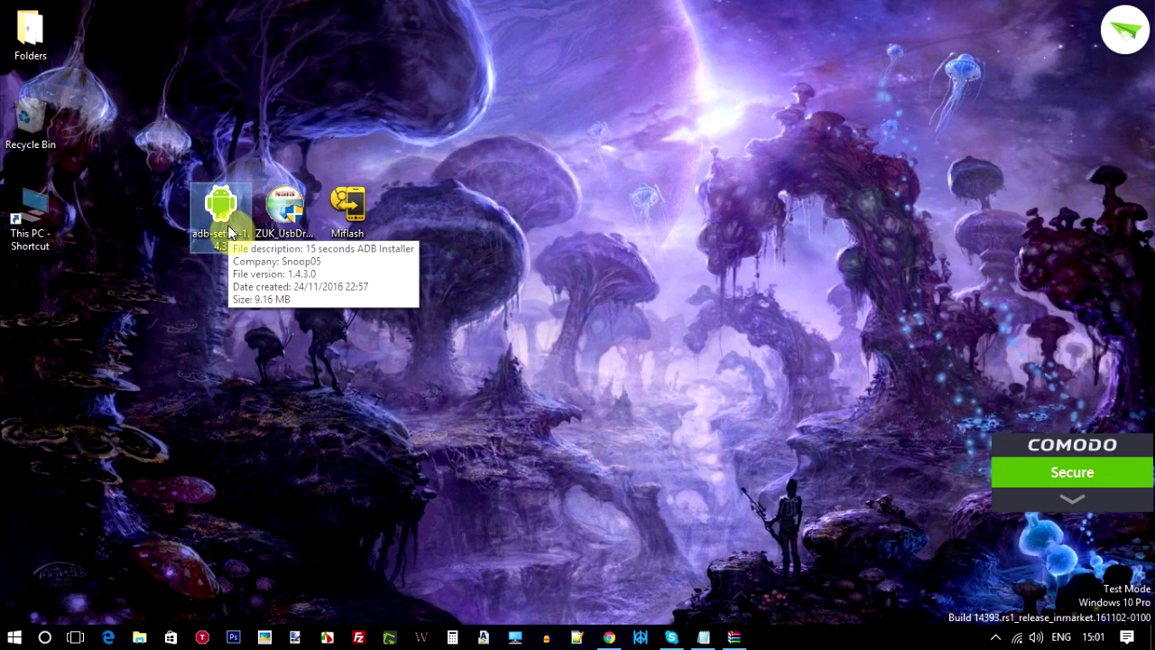
pyautogui.doubleClick(225, 229)
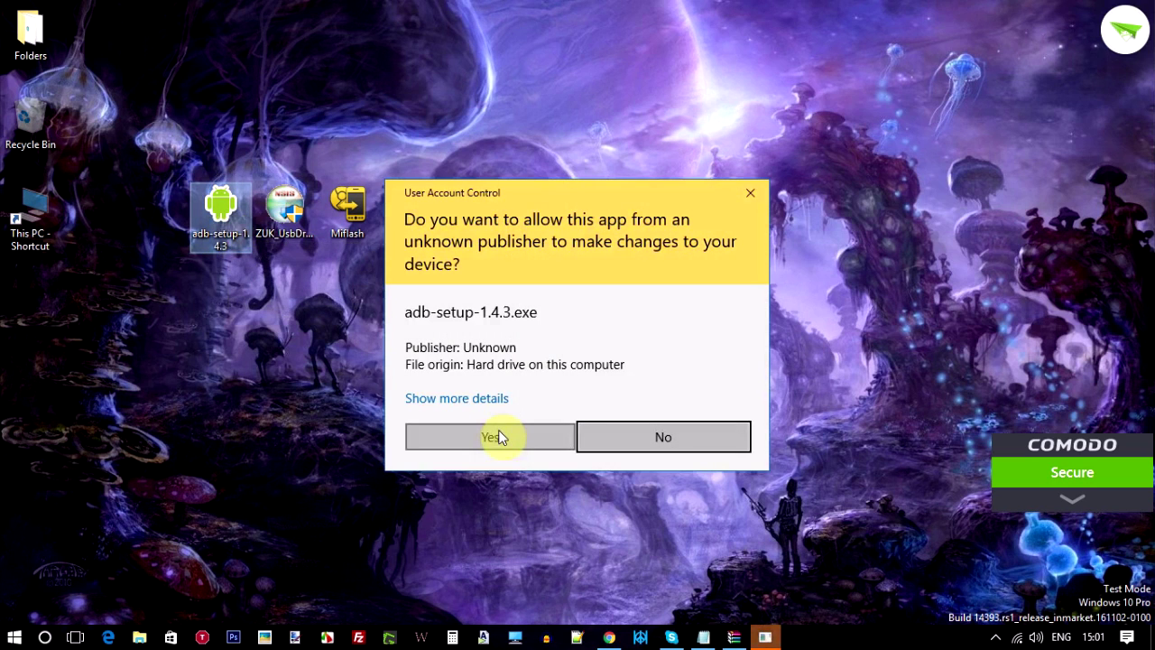
pyautogui.click(501, 437)
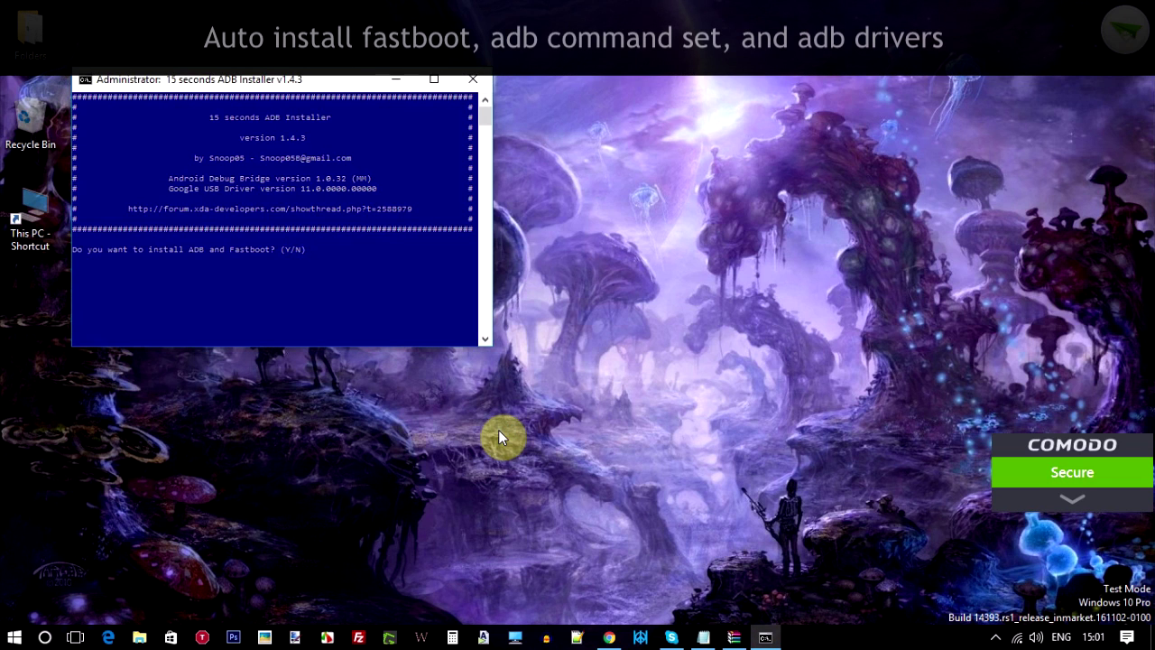
pyautogui.write('Y')
pyautogui.press('Return')
pyautogui.write('Y')
pyautogui.press('Return')
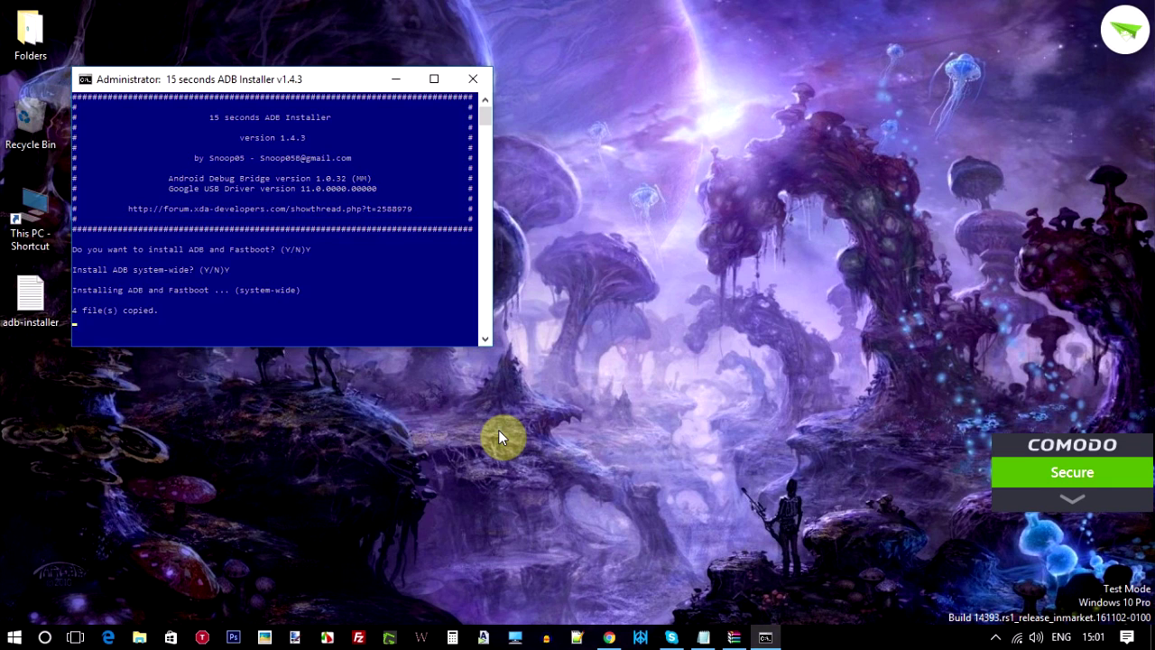
# Step: Agree to install the device drivers and complete the Device Driver Installation Wizard
pyautogui.write('Y')
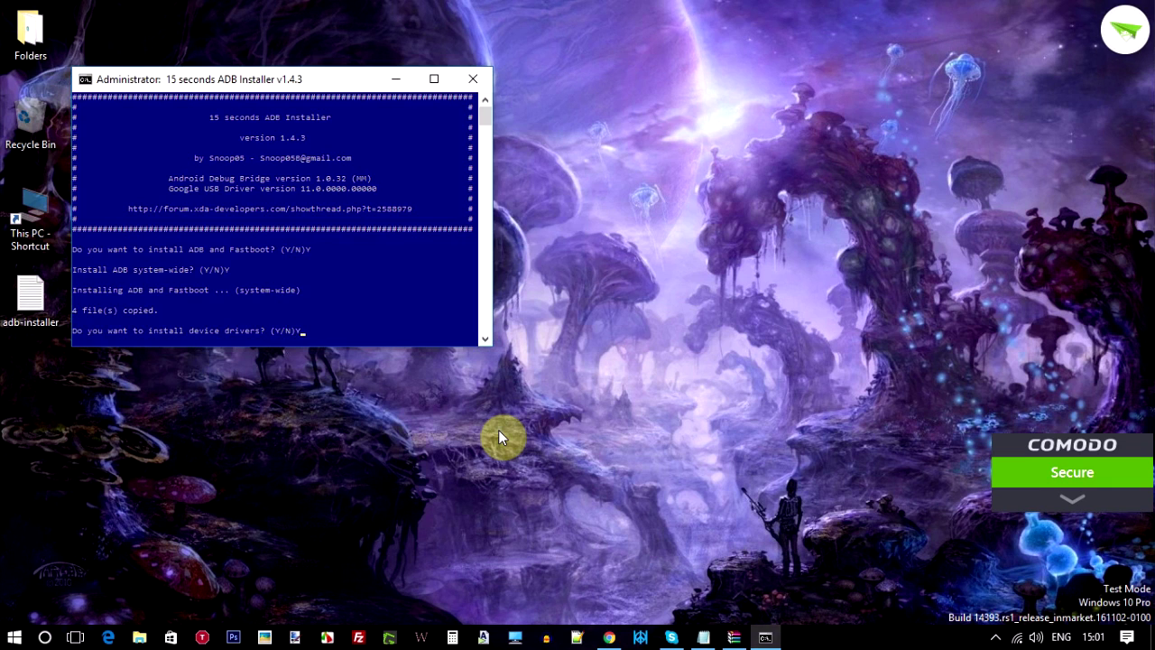
pyautogui.press('Return')
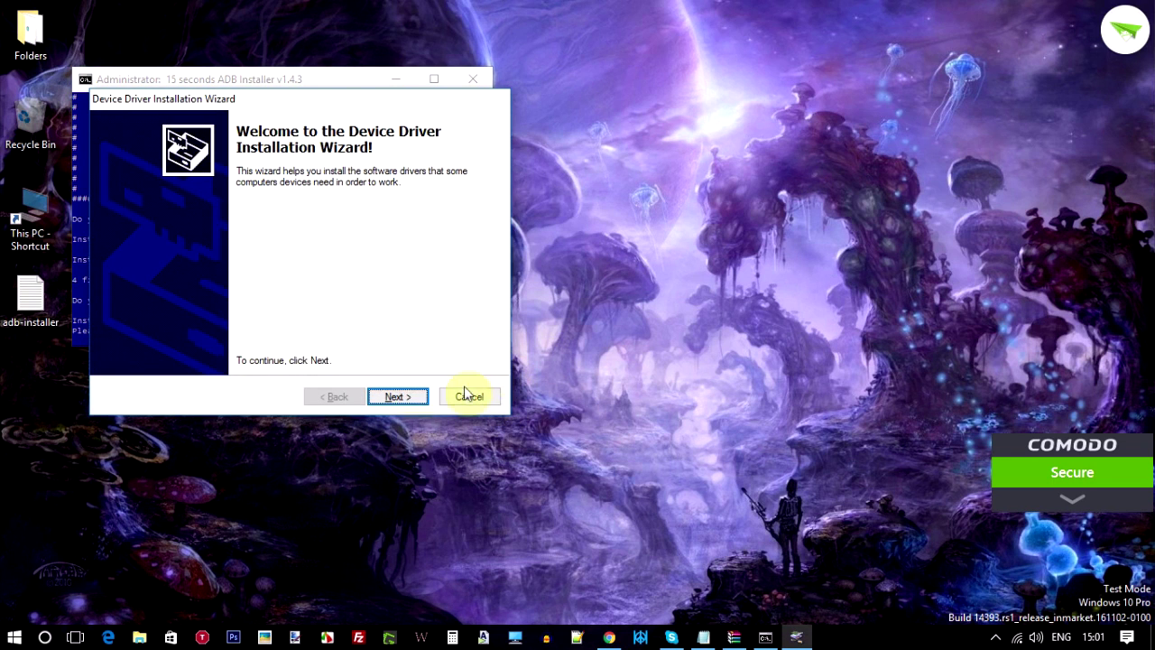
pyautogui.click(413, 400)
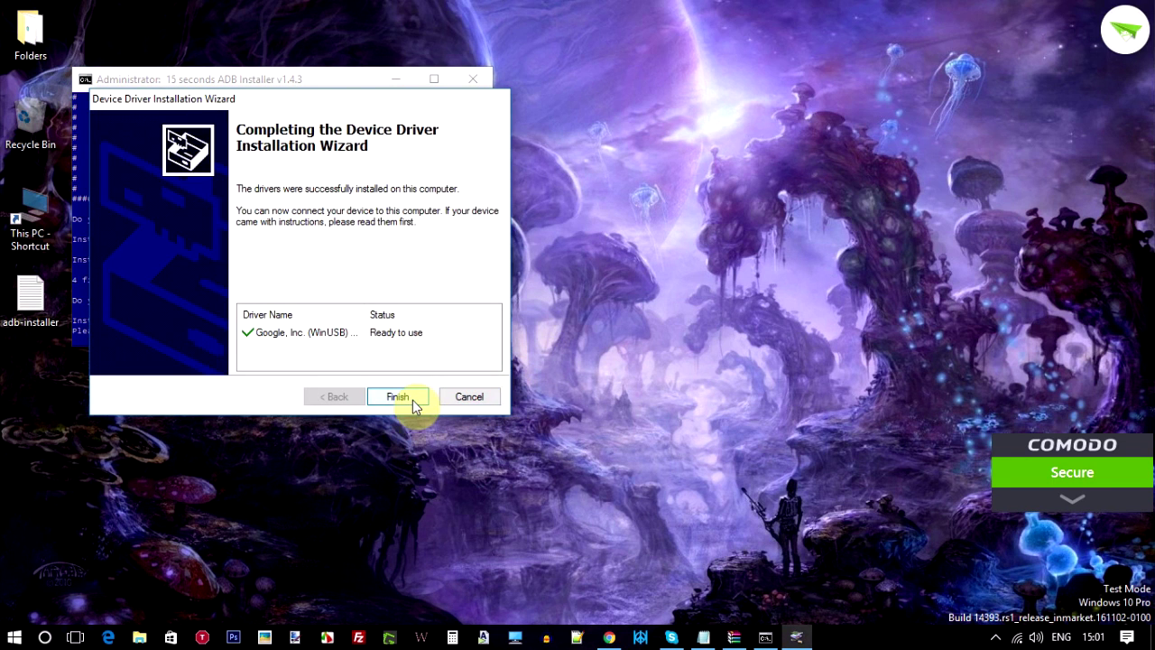
pyautogui.click(413, 400)
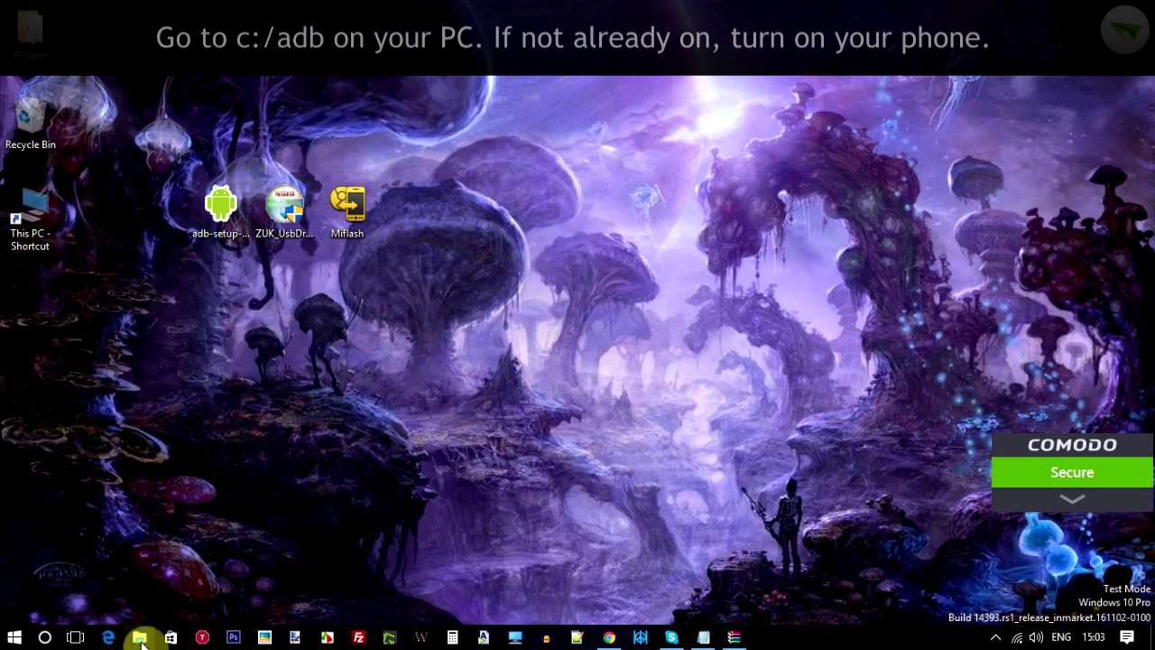
# Step: Open the adb folder on Local Disk (C:) in File Explorer
pyautogui.click(140, 637)
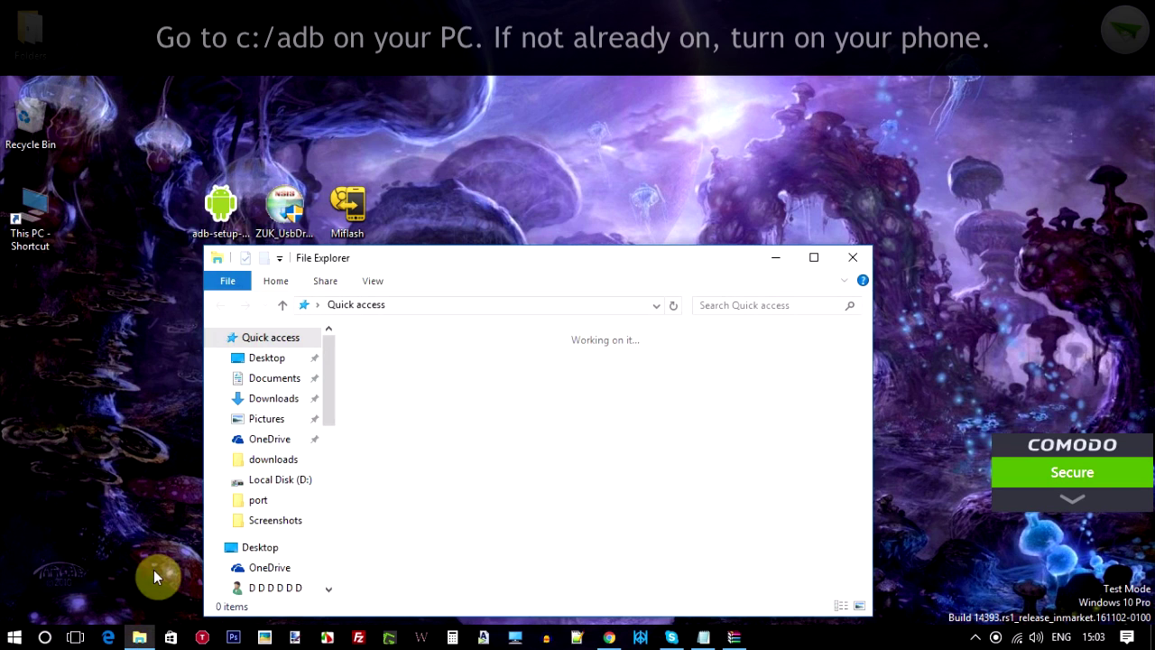
pyautogui.scroll(-1, 289, 443)
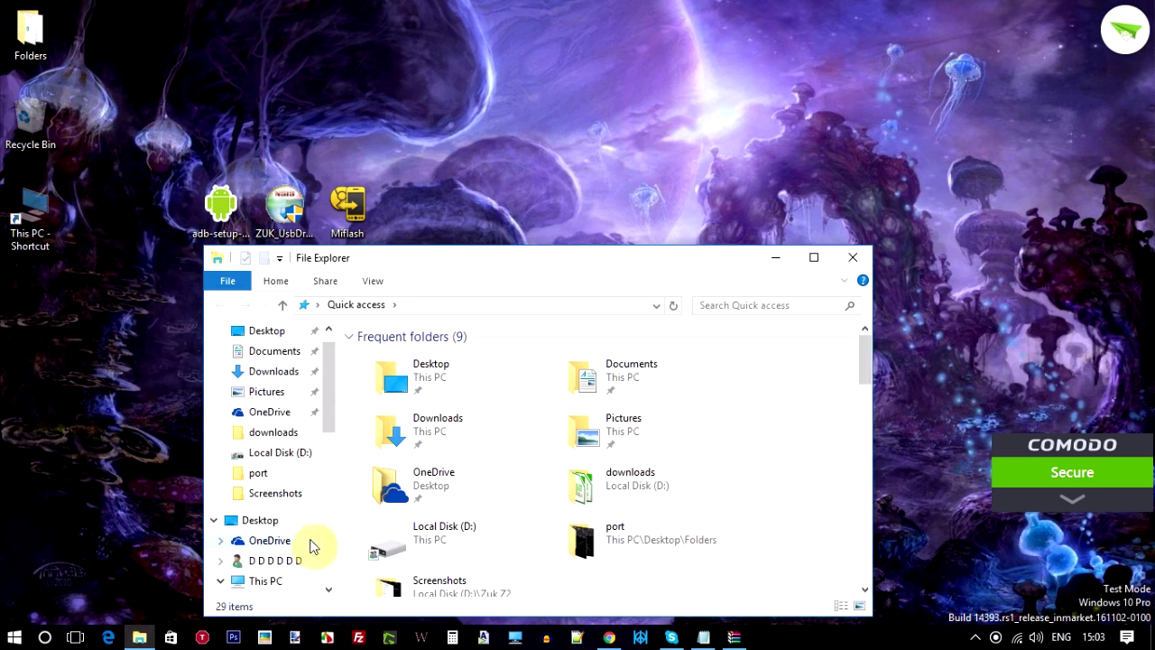
pyautogui.click(293, 587)
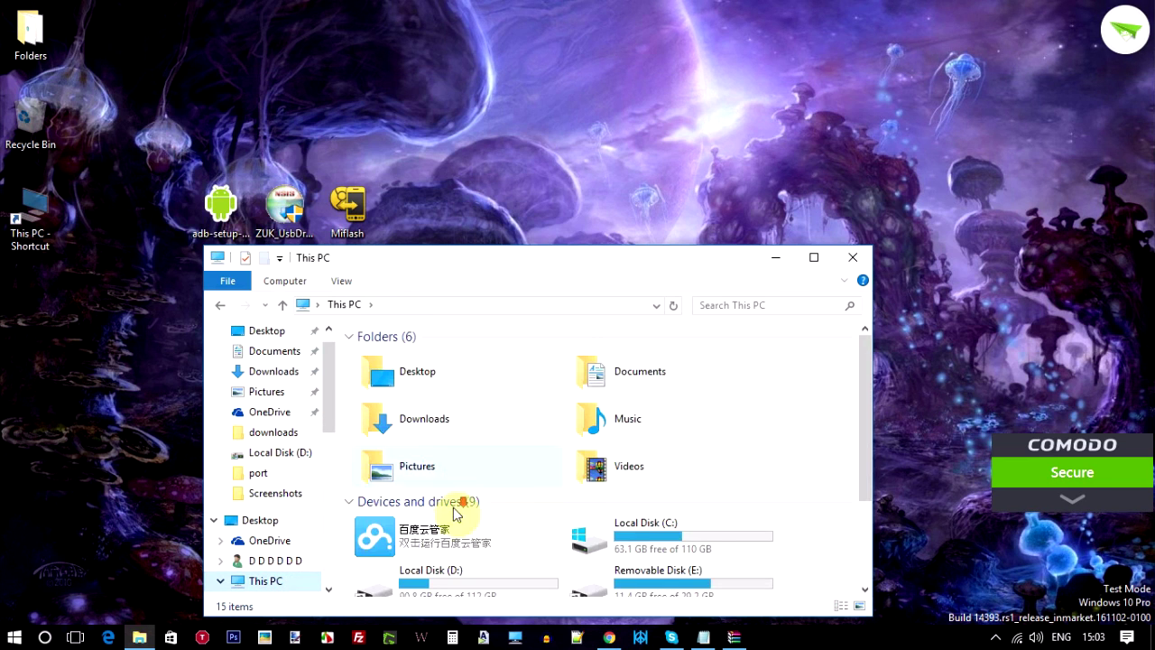
pyautogui.scroll(-1, 456, 506)
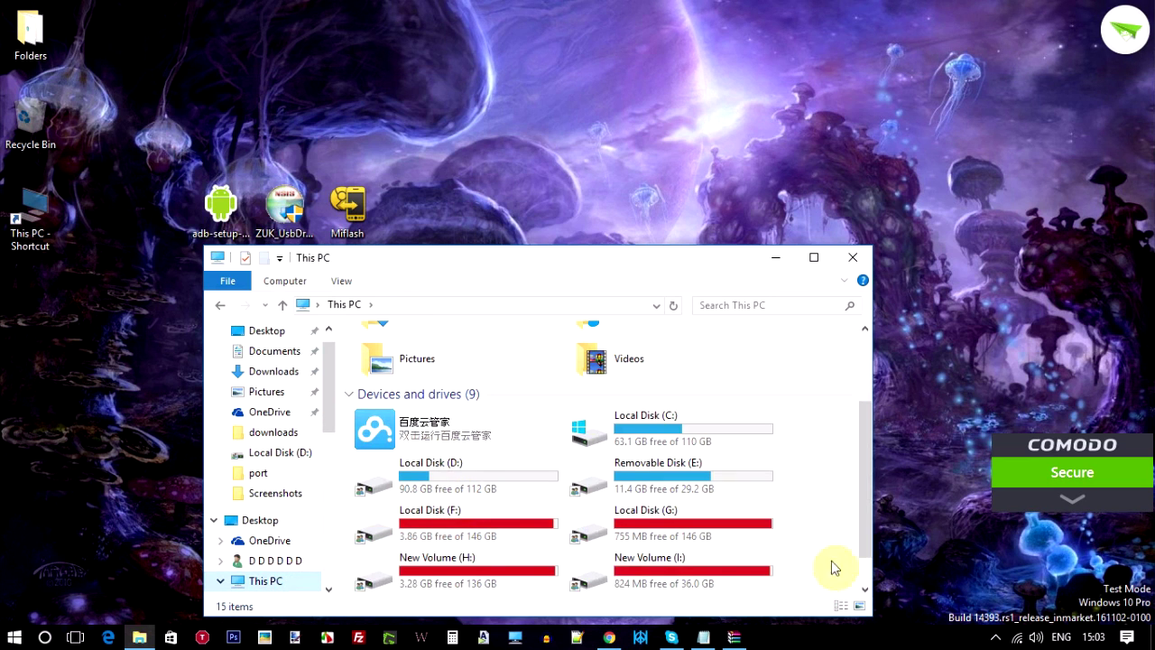
pyautogui.doubleClick(702, 438)
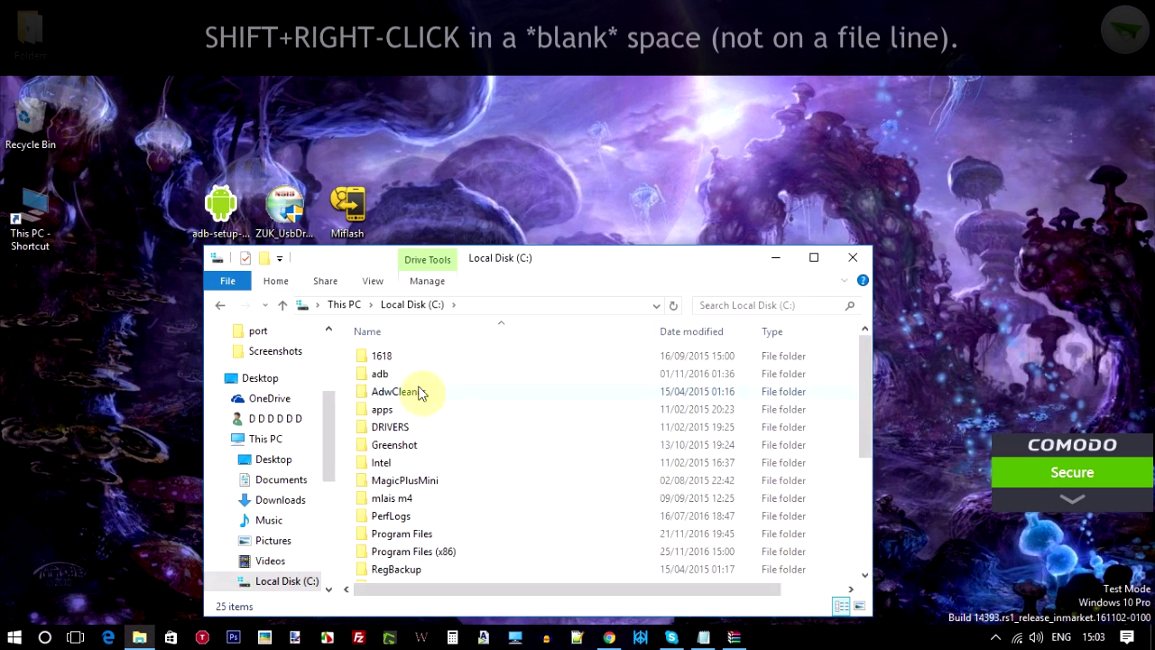
pyautogui.doubleClick(409, 378)
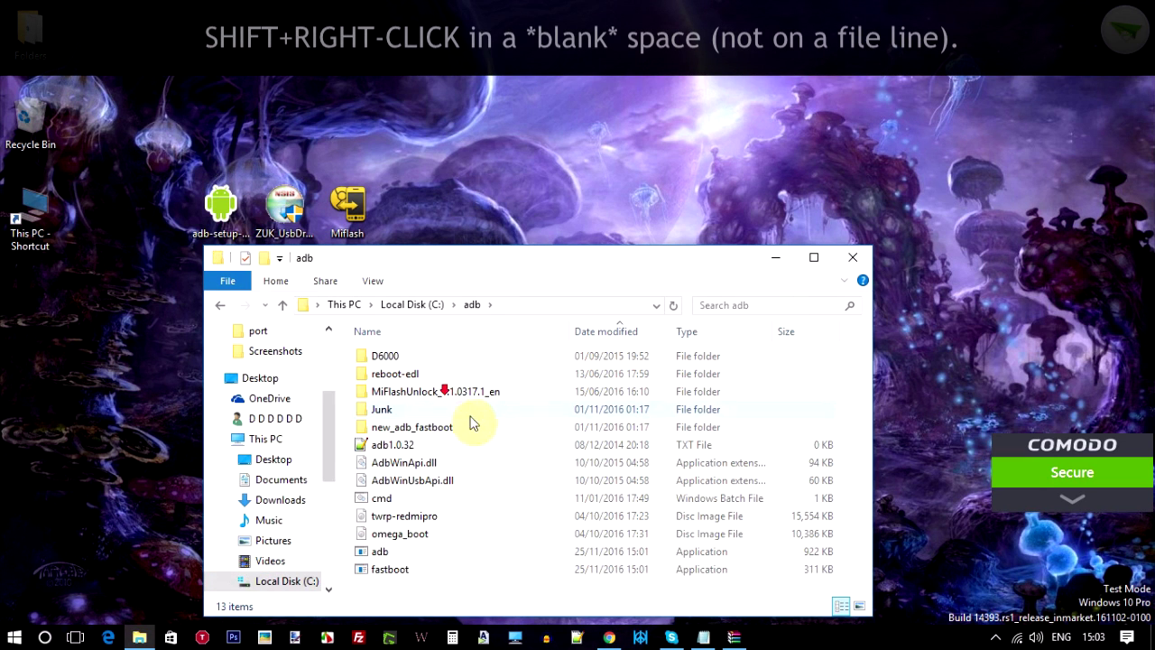
# Step: Open a command window in the C:\adb folder and move it over the File Explorer window
pyautogui.keyDown('shift'); pyautogui.rightClick(479, 591); pyautogui.keyUp('shift')
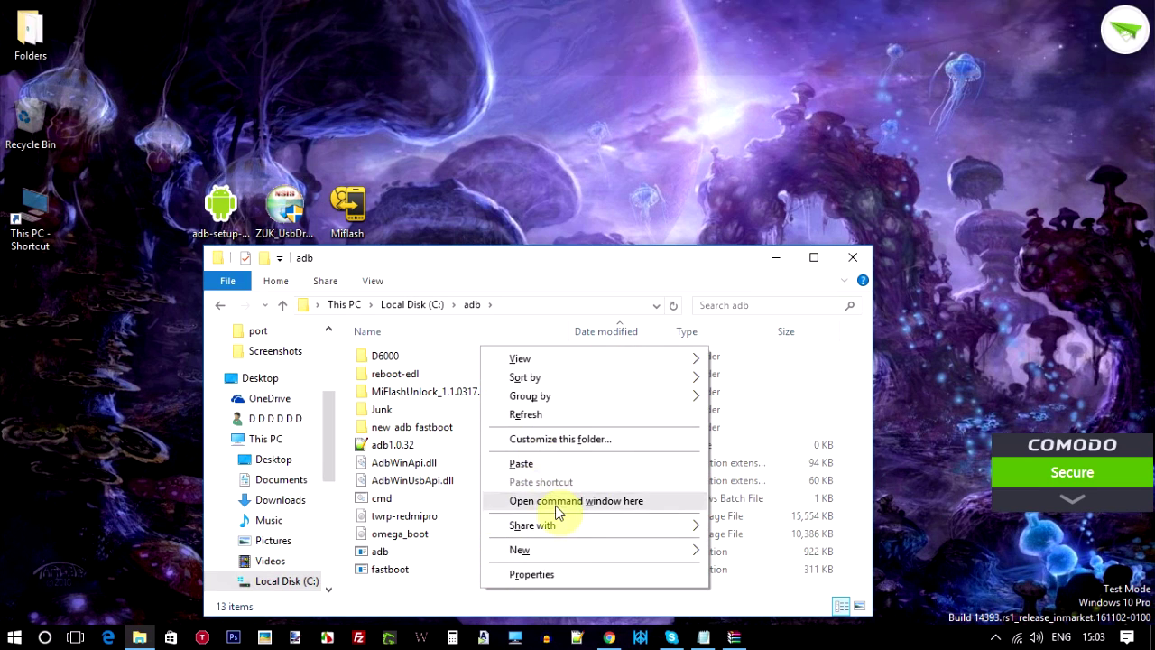
pyautogui.click(556, 506)
pyautogui.click(130, 36)
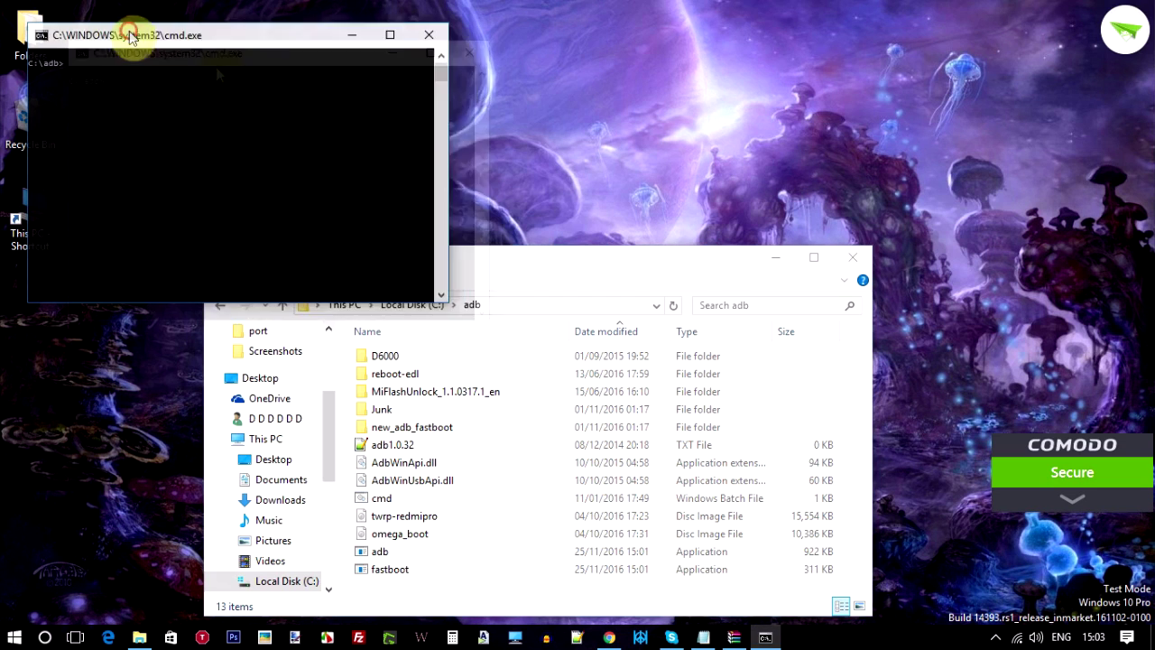
pyautogui.moveTo(131, 37); pyautogui.dragTo(418, 222)
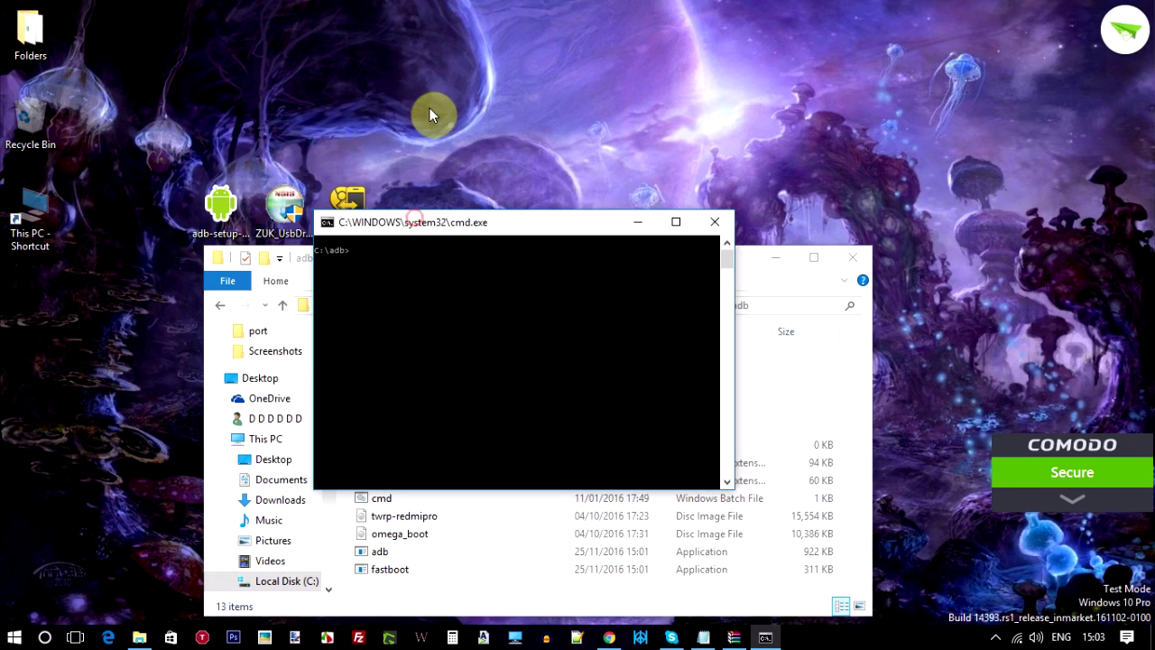
# Step: Run "adb devices" from C:\adb to list the attached devices
pyautogui.write('ad')
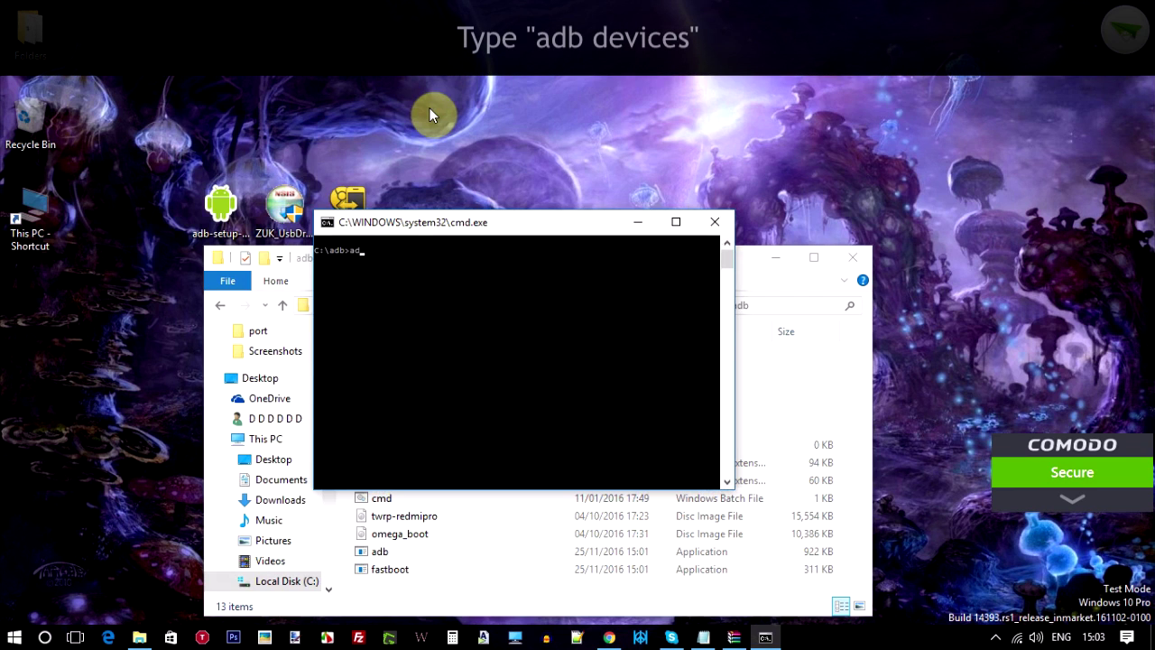
pyautogui.write('b devices')
pyautogui.press('Return')
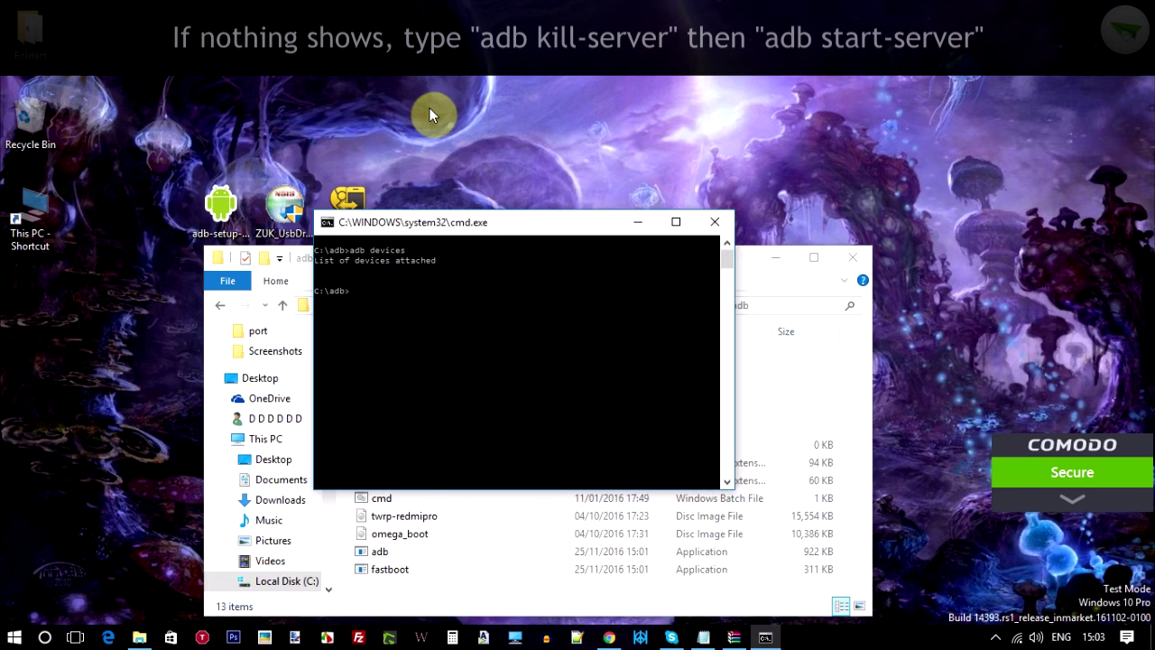
# Step: Restart the ADB server with "adb kill-server" and "adb start-server", and list the attached devices with "adb devices"
pyautogui.write('adb kill-server')
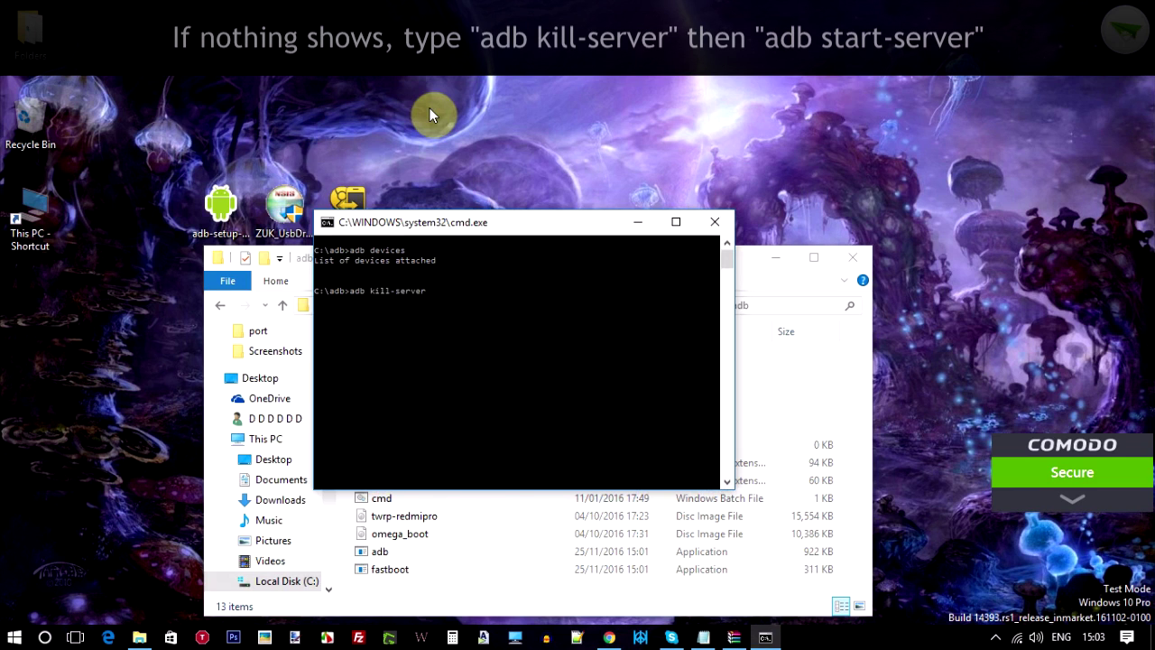
pyautogui.press('Return')
pyautogui.write('adb start-server')
pyautogui.press('Return')
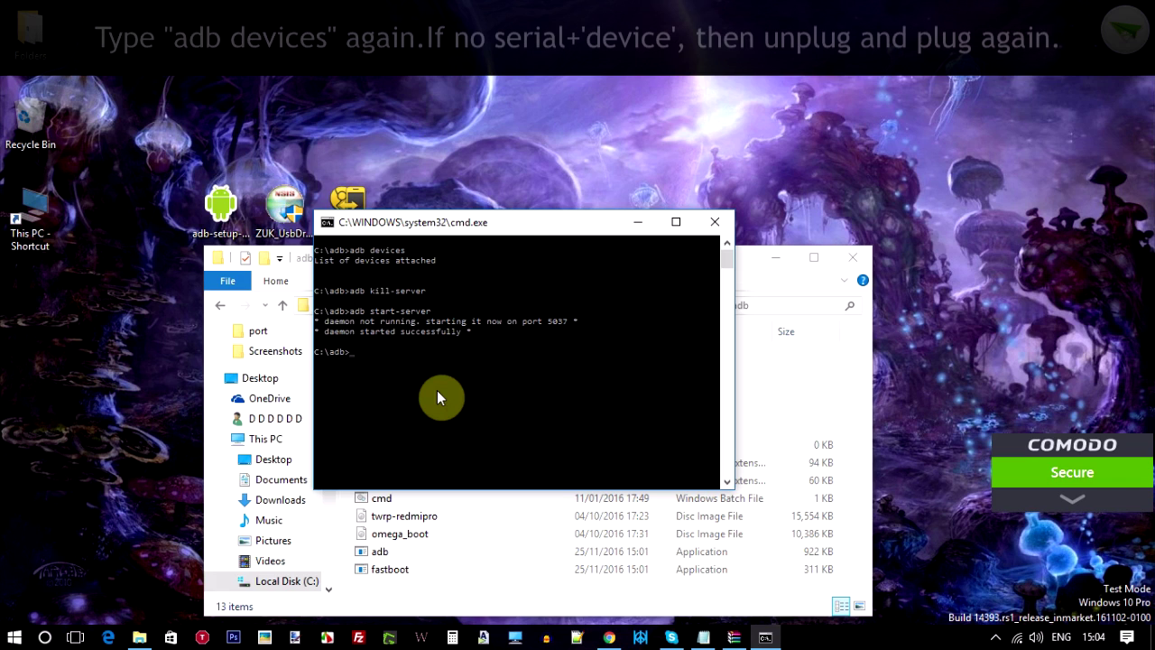
pyautogui.write('adb devices')
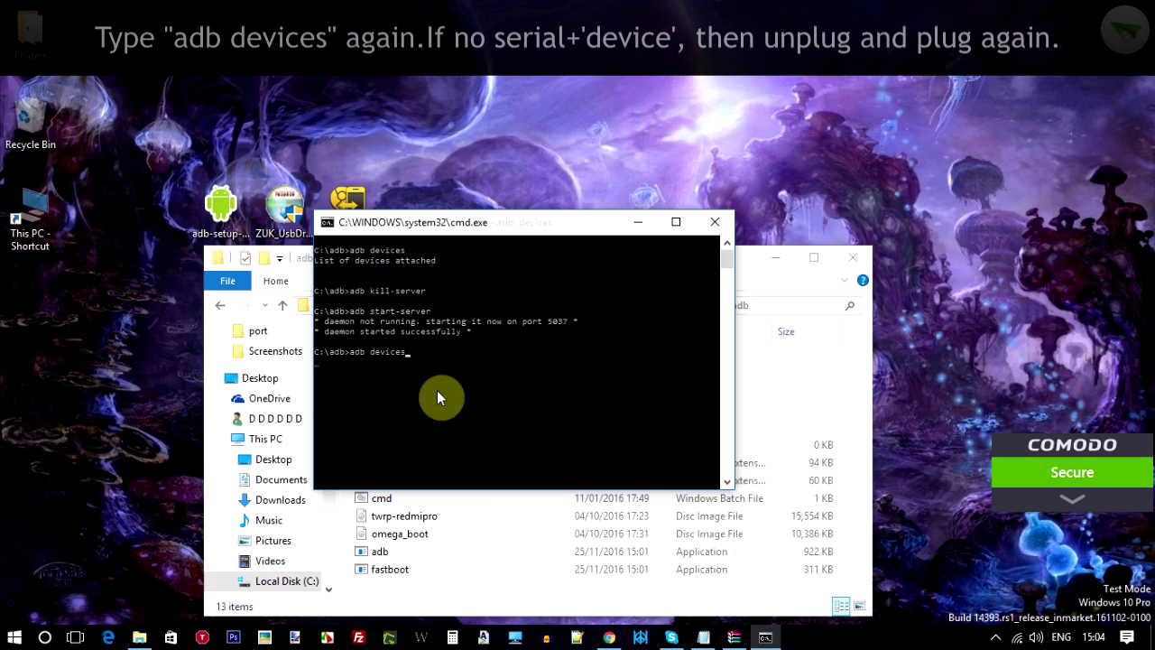
pyautogui.press('Return')
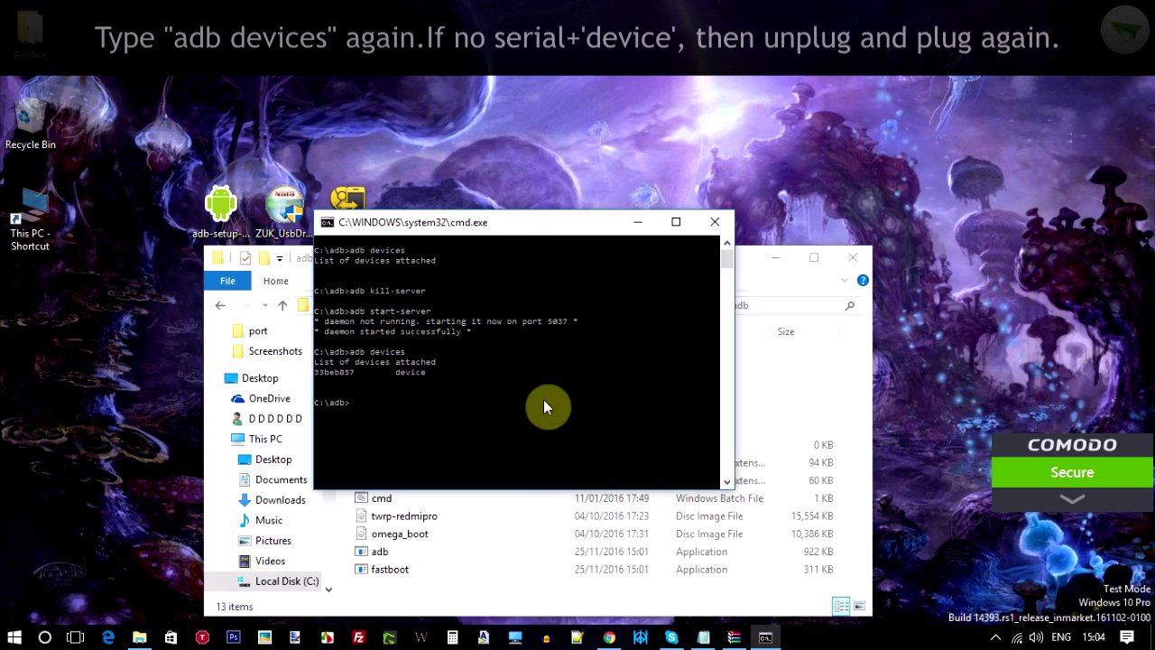
# Step: Reboot the phone into EDL mode by running "adb reboot edl" from C:\adb
pyautogui.write('adb')
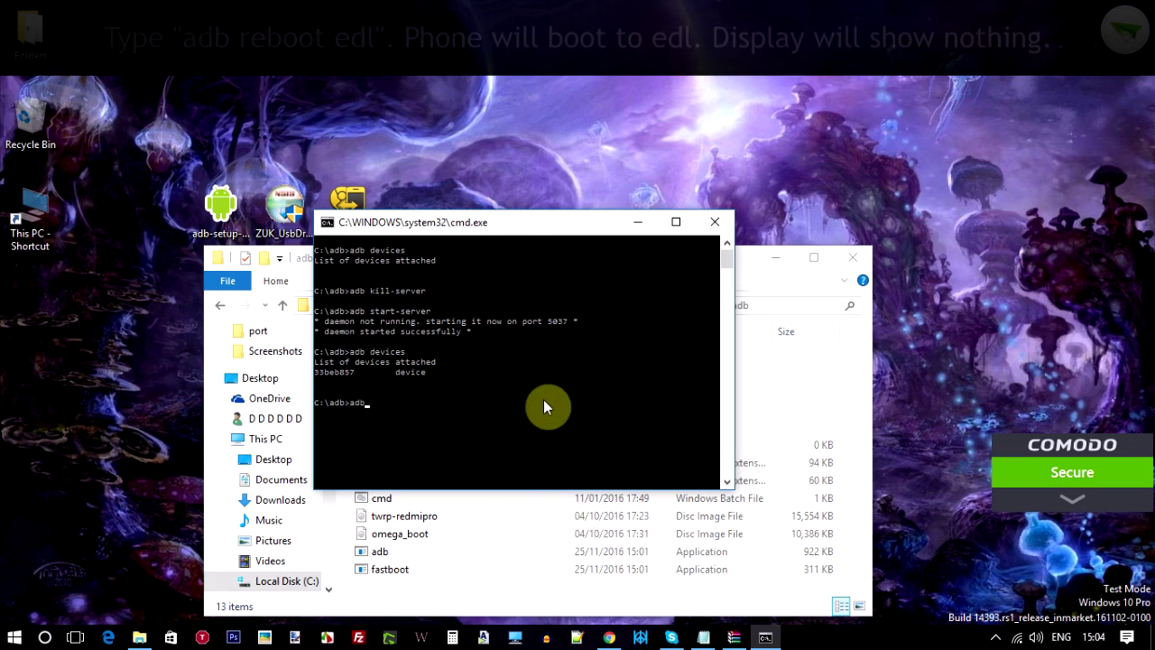
pyautogui.write(' reboot edl')
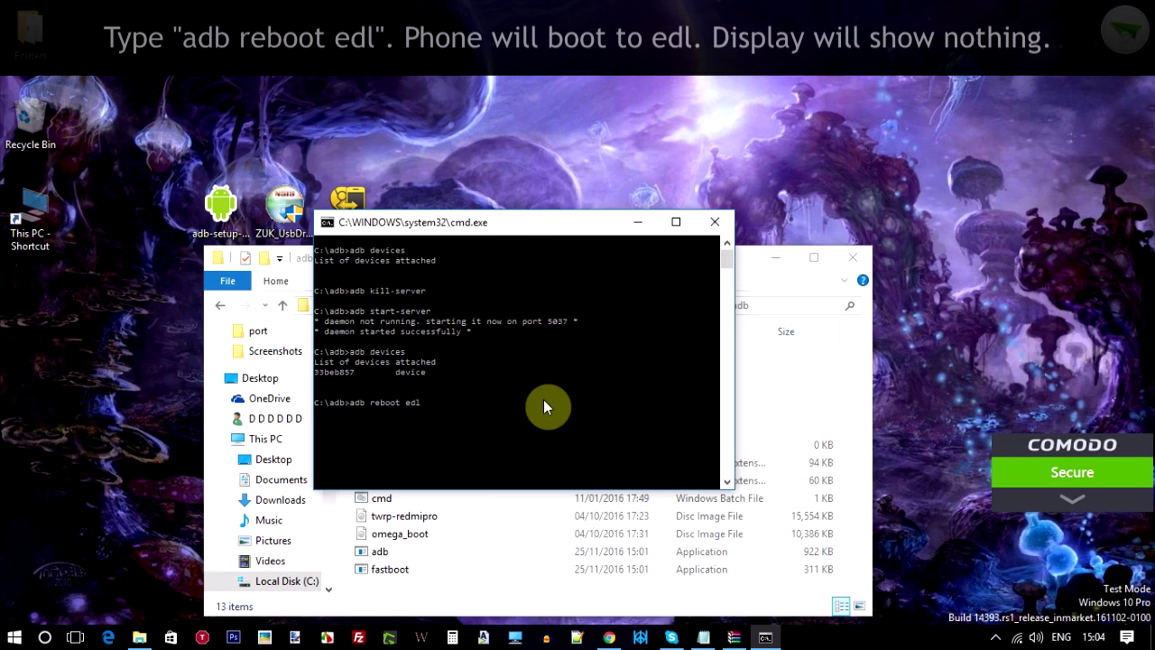
pyautogui.press('Return')
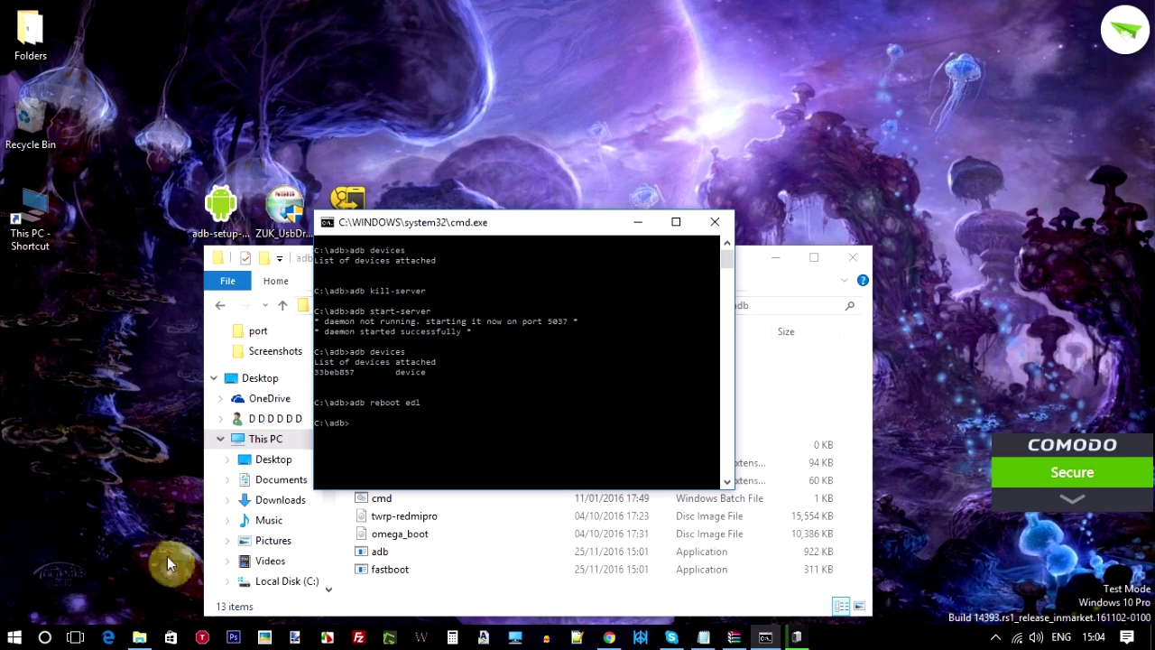
# Step: Find MiFlash with the Windows search, launch it and allow it to make changes to the device
pyautogui.click(43, 639)
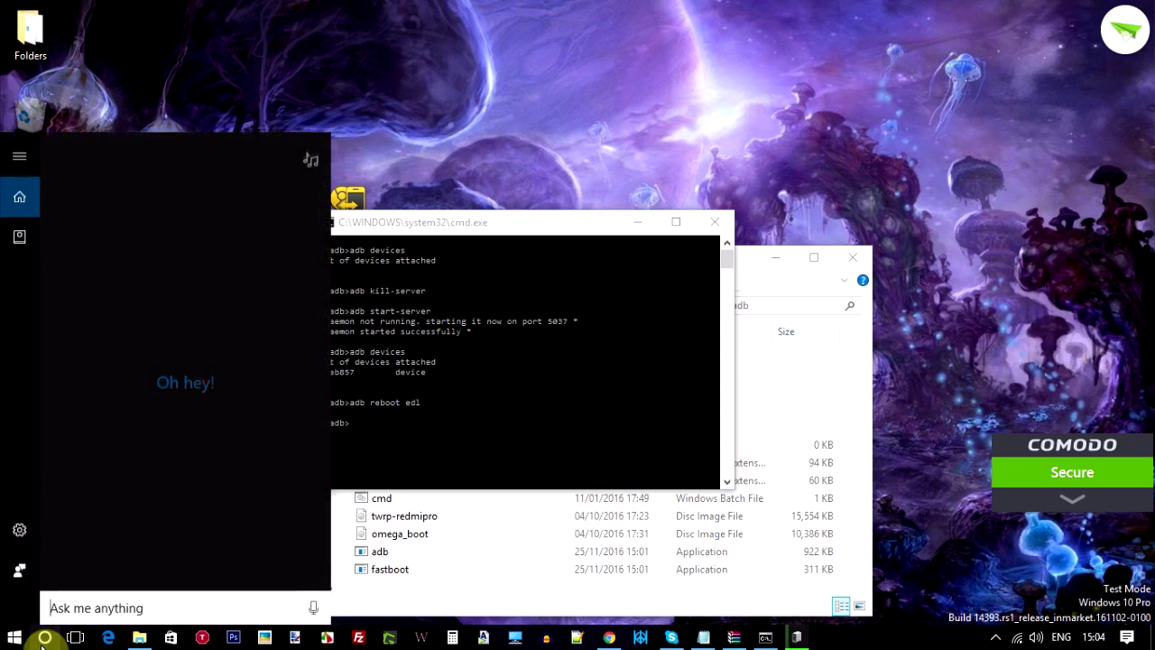
pyautogui.write('mi')
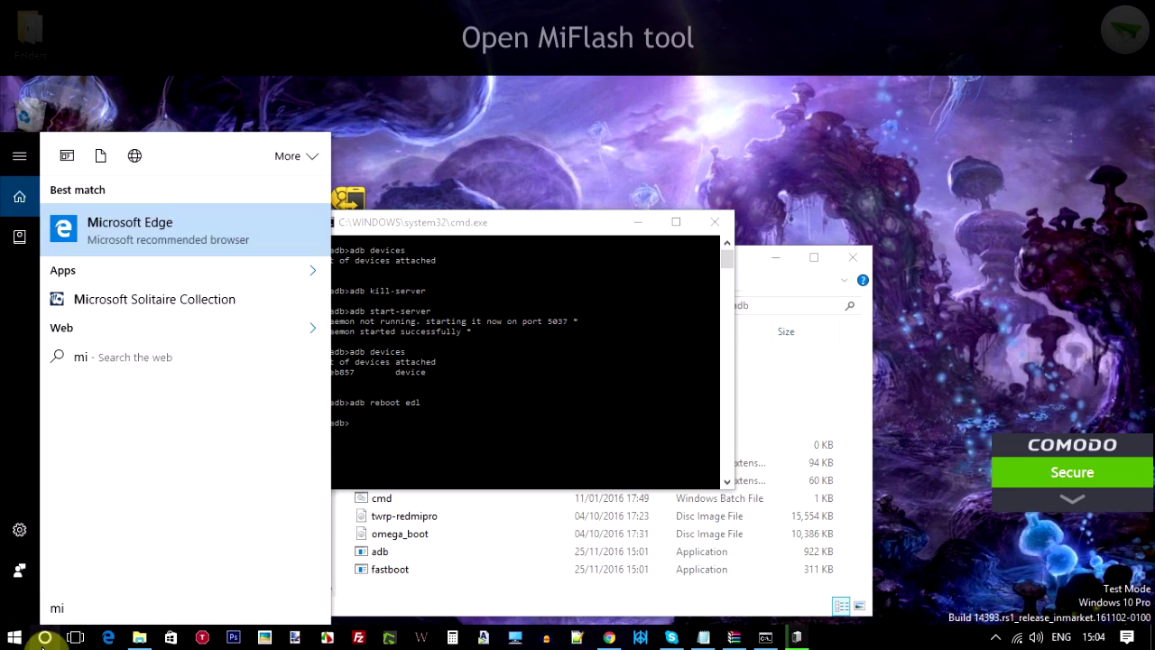
pyautogui.write('f')
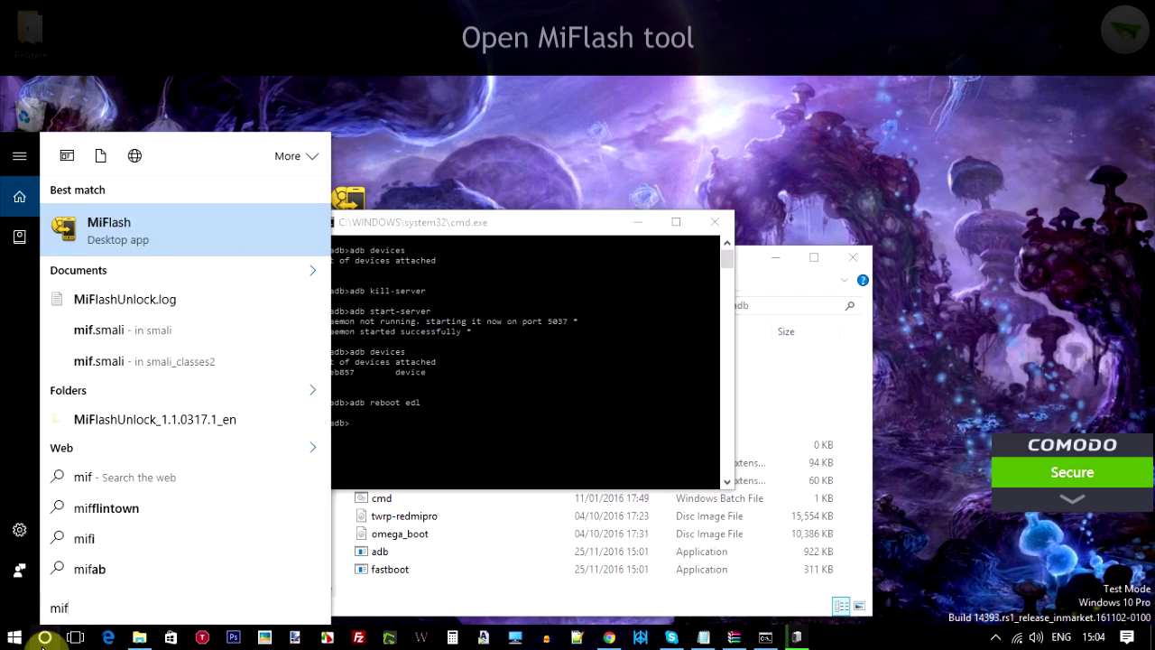
pyautogui.click(96, 234)
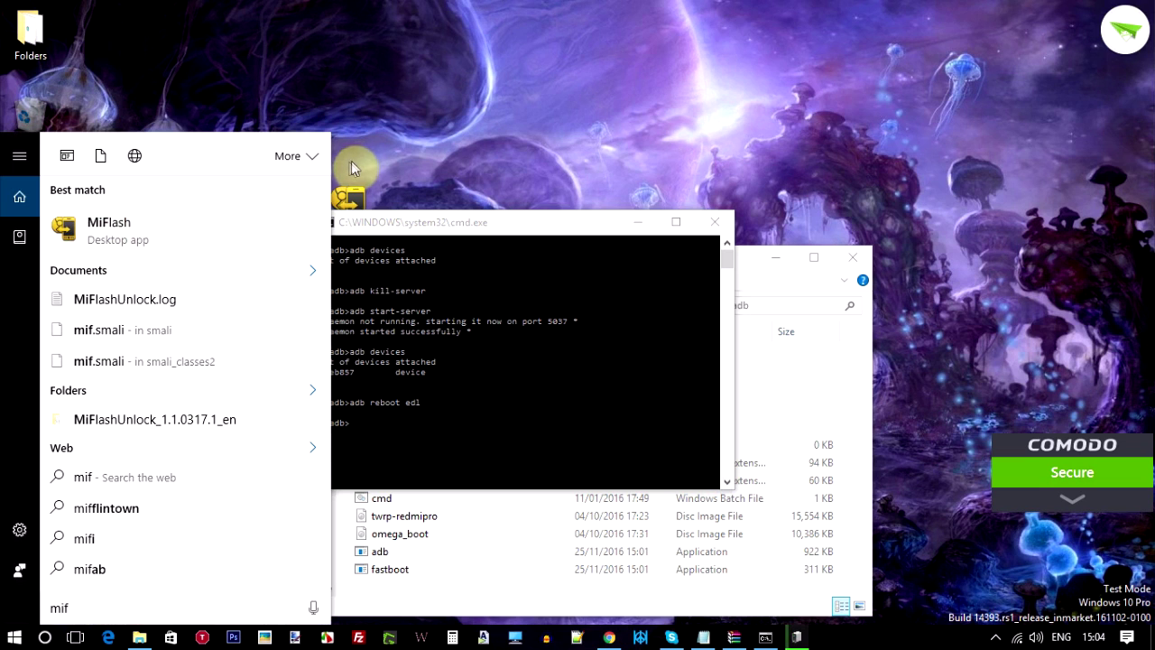
pyautogui.click(115, 237)
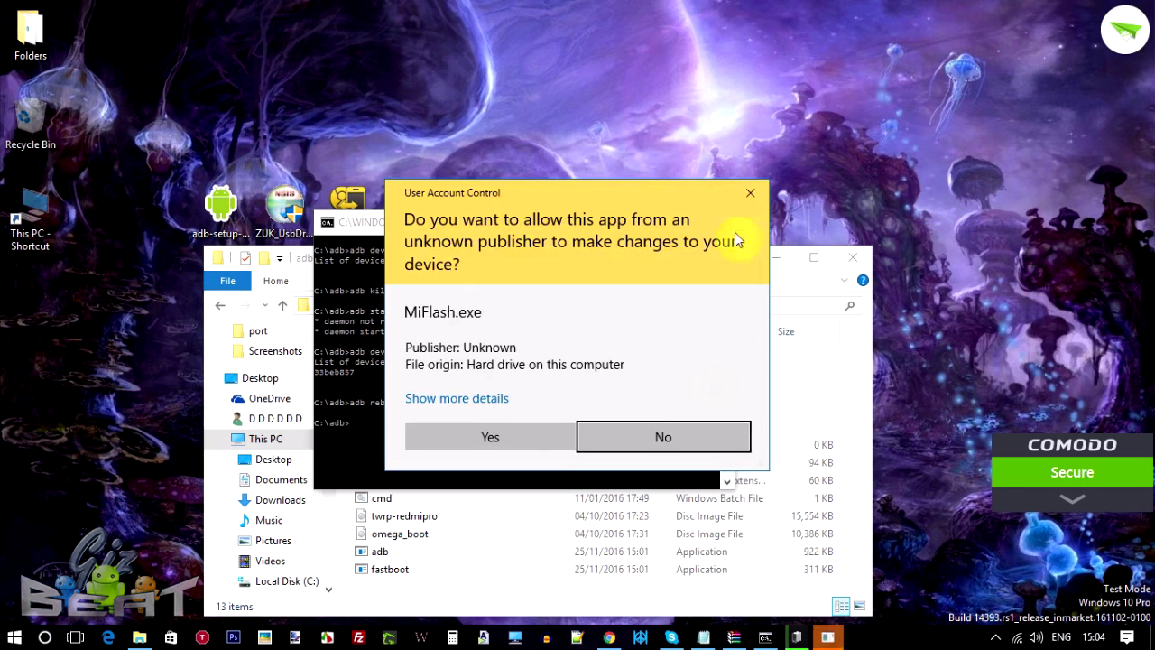
pyautogui.click(518, 435)
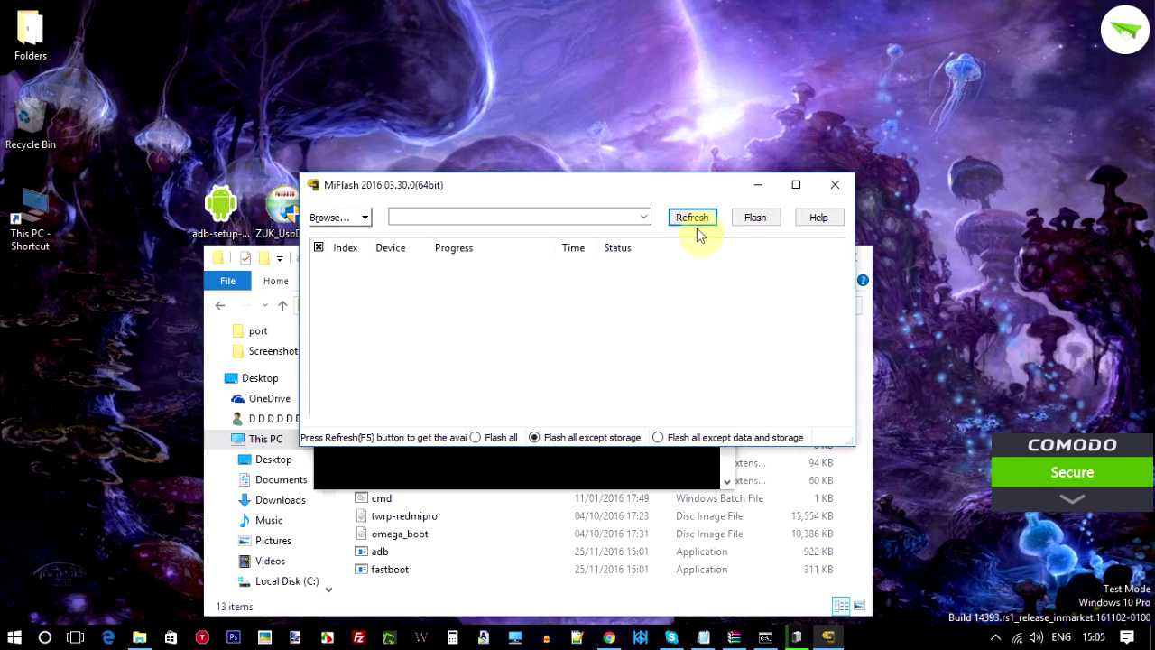
# Step: Set the phone image folder to the extracted ROM, D:\downloads\Z2131_ZUI_2.1.059_ST_160824_QPST
pyautogui.click(355, 221)
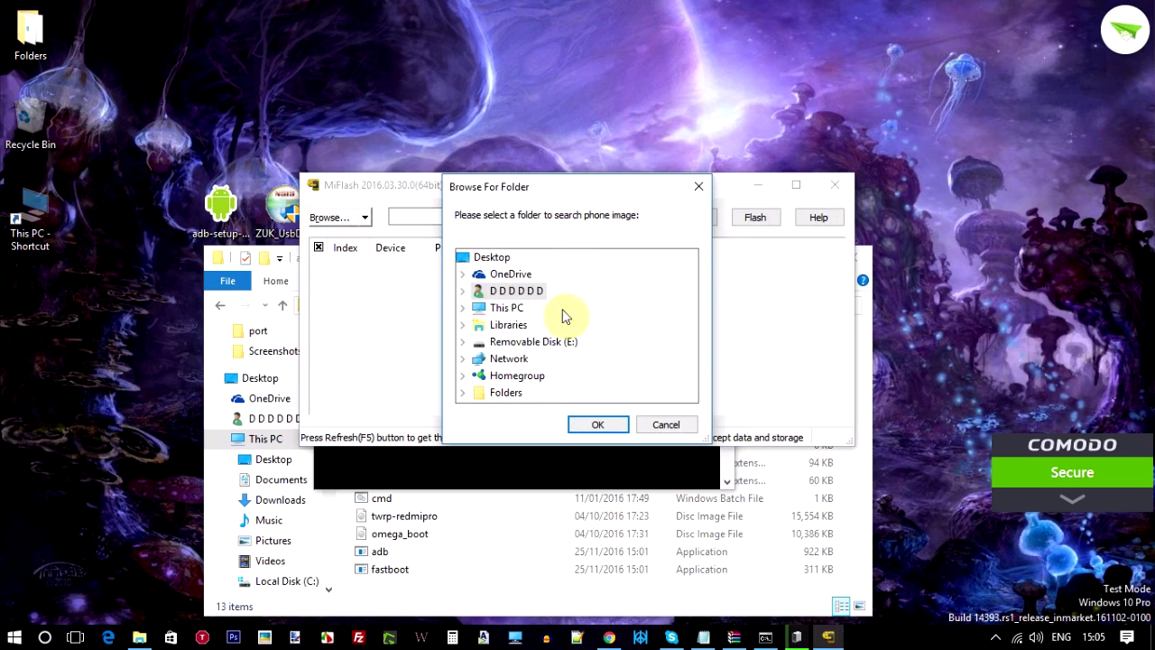
pyautogui.click(464, 309)
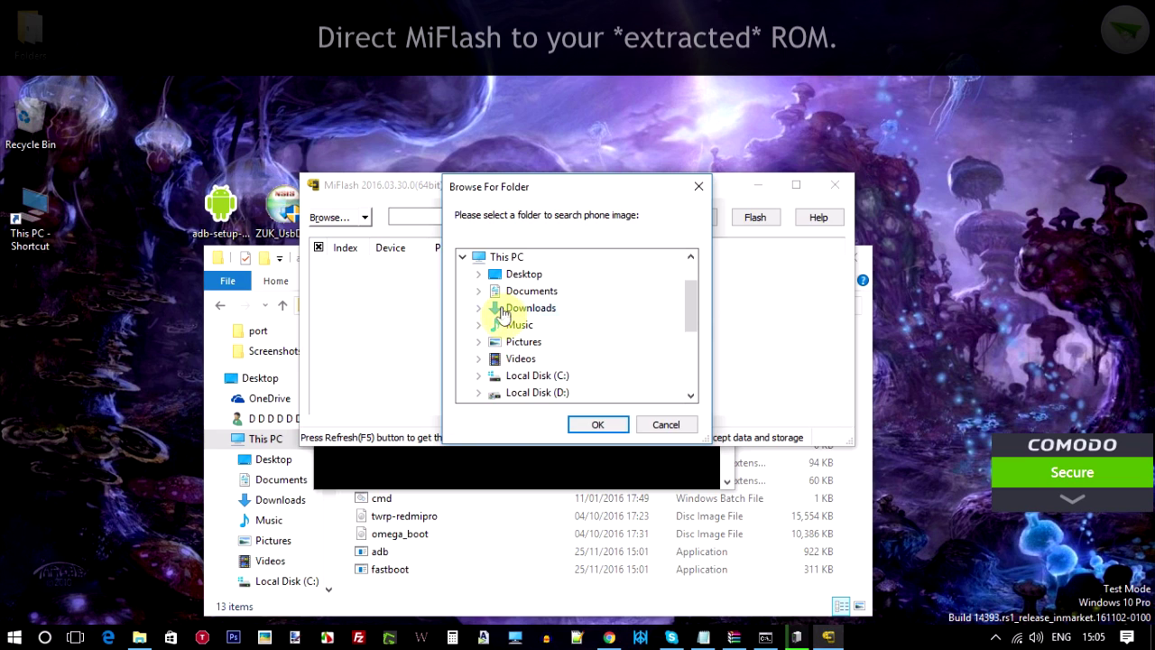
pyautogui.doubleClick(504, 311)
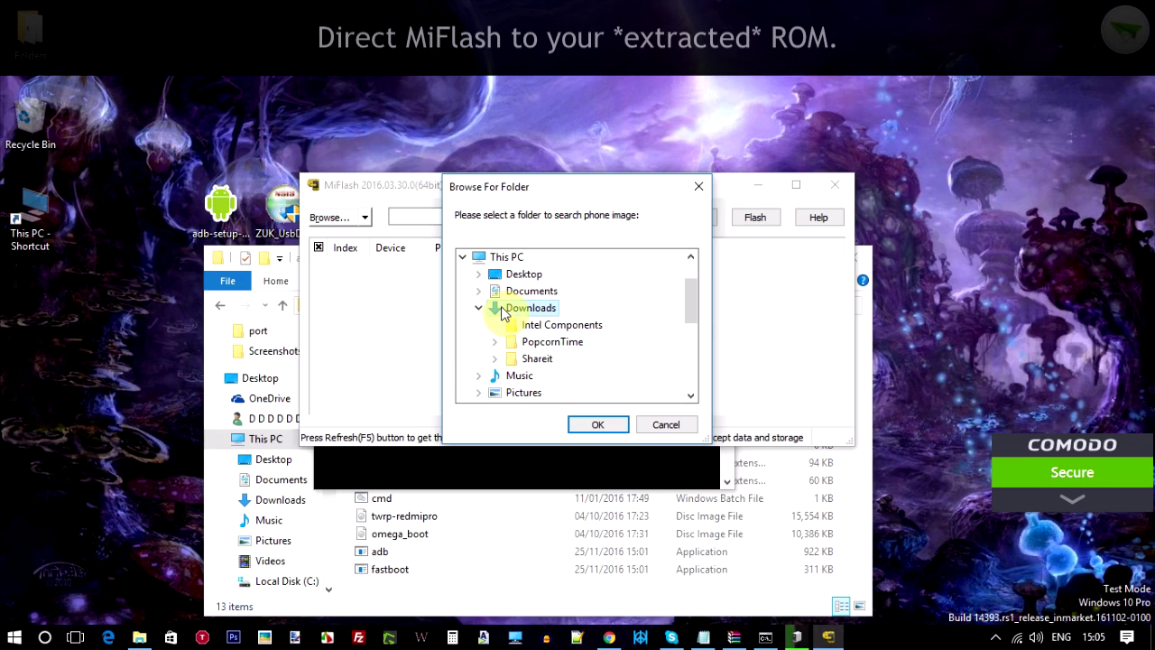
pyautogui.scroll(-2, 503, 313)
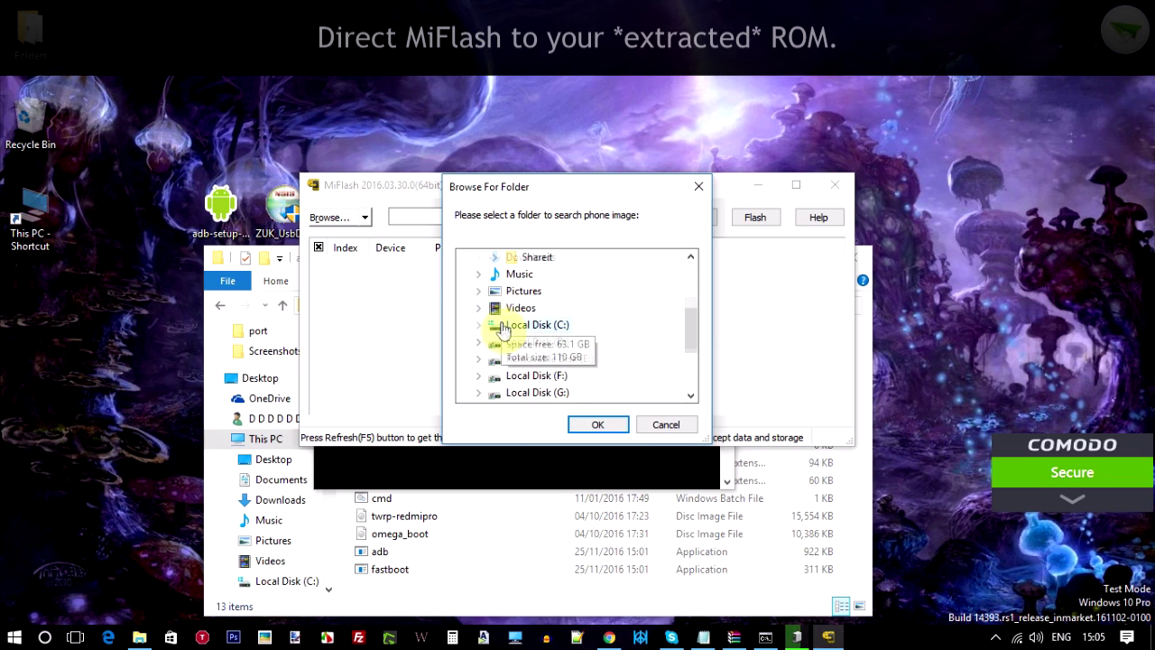
pyautogui.doubleClick(503, 327)
pyautogui.scroll(-7, 502, 324)
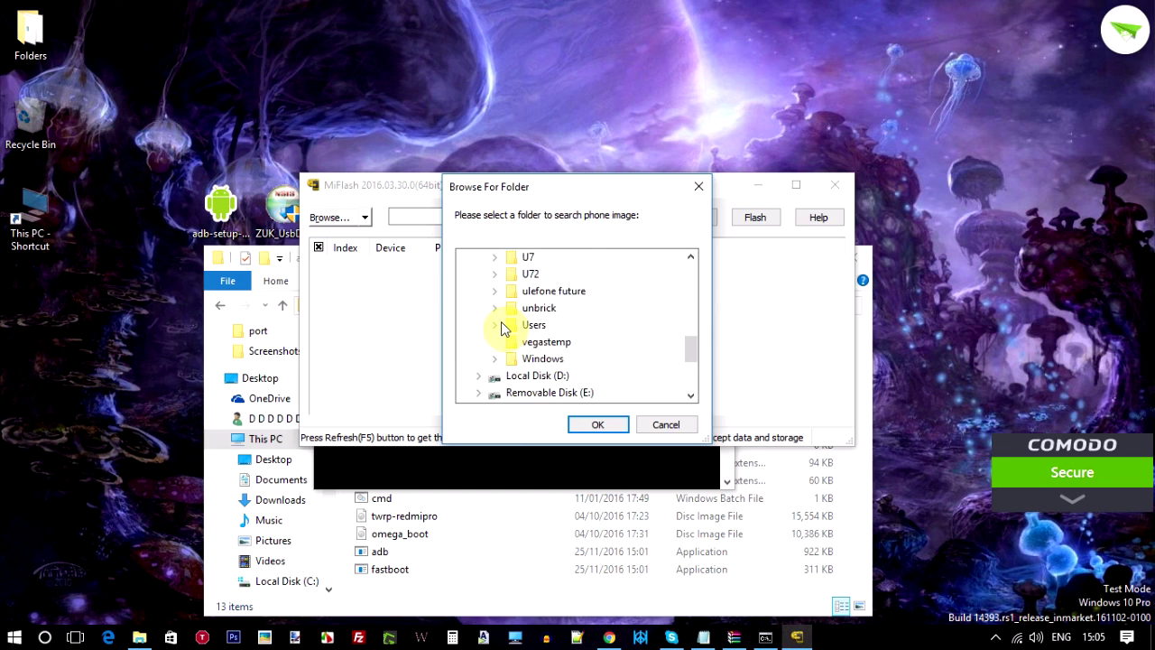
pyautogui.scroll(10, 502, 328)
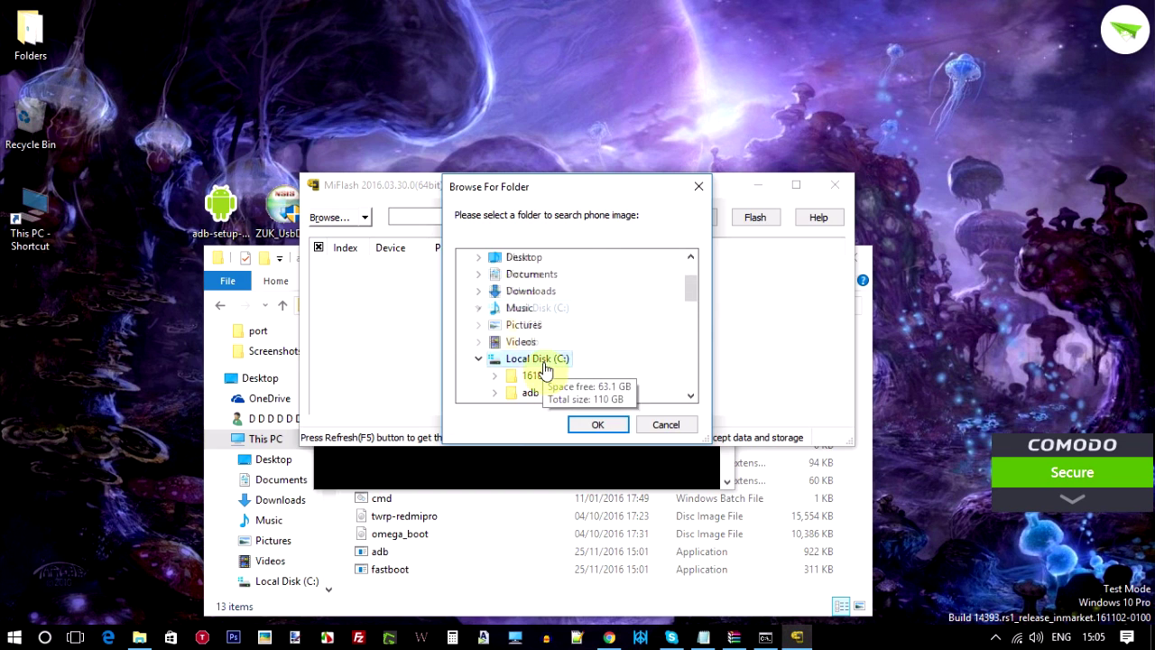
pyautogui.scroll(-5, 545, 371)
pyautogui.doubleClick(538, 376)
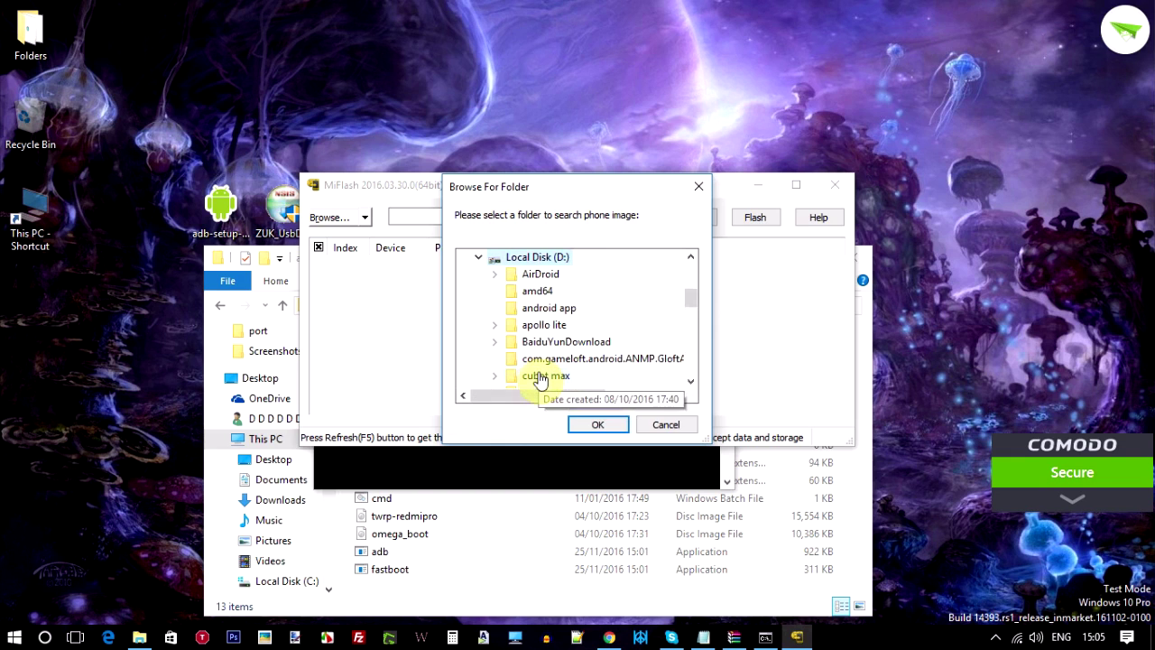
pyautogui.scroll(-2, 549, 338)
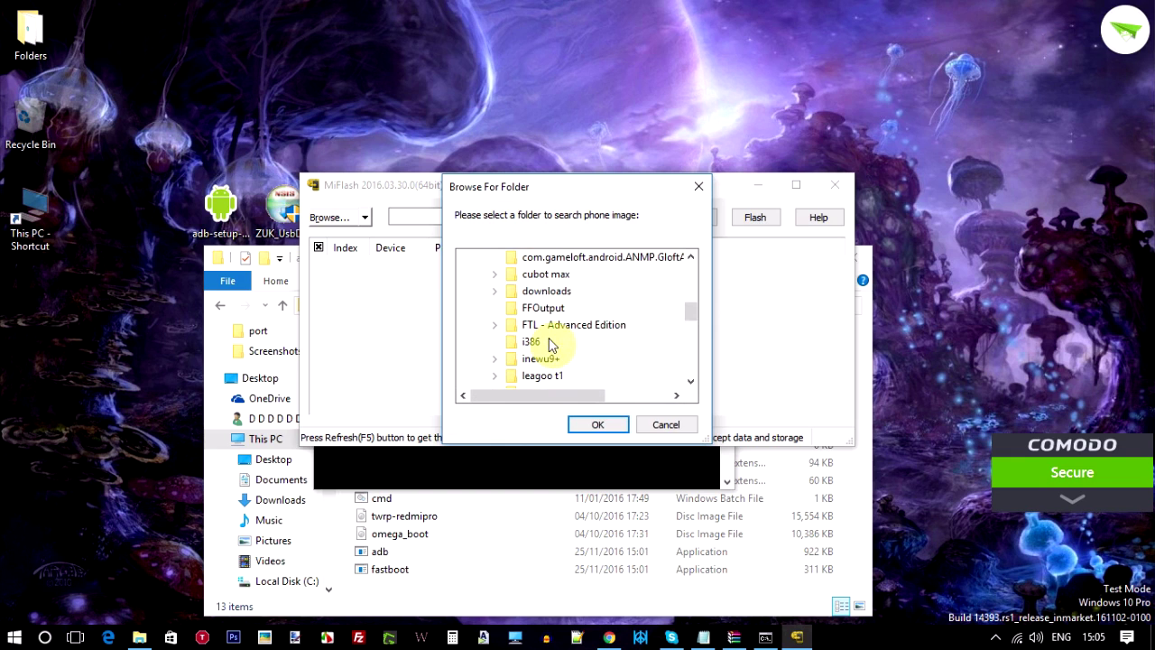
pyautogui.doubleClick(546, 291)
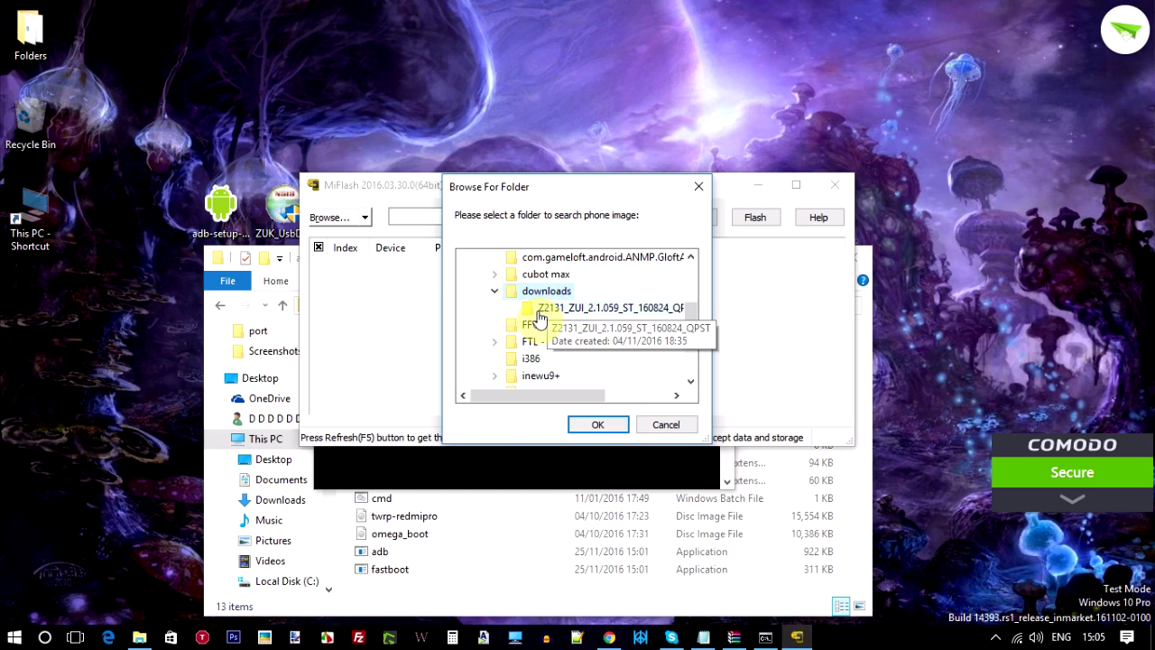
pyautogui.click(540, 309)
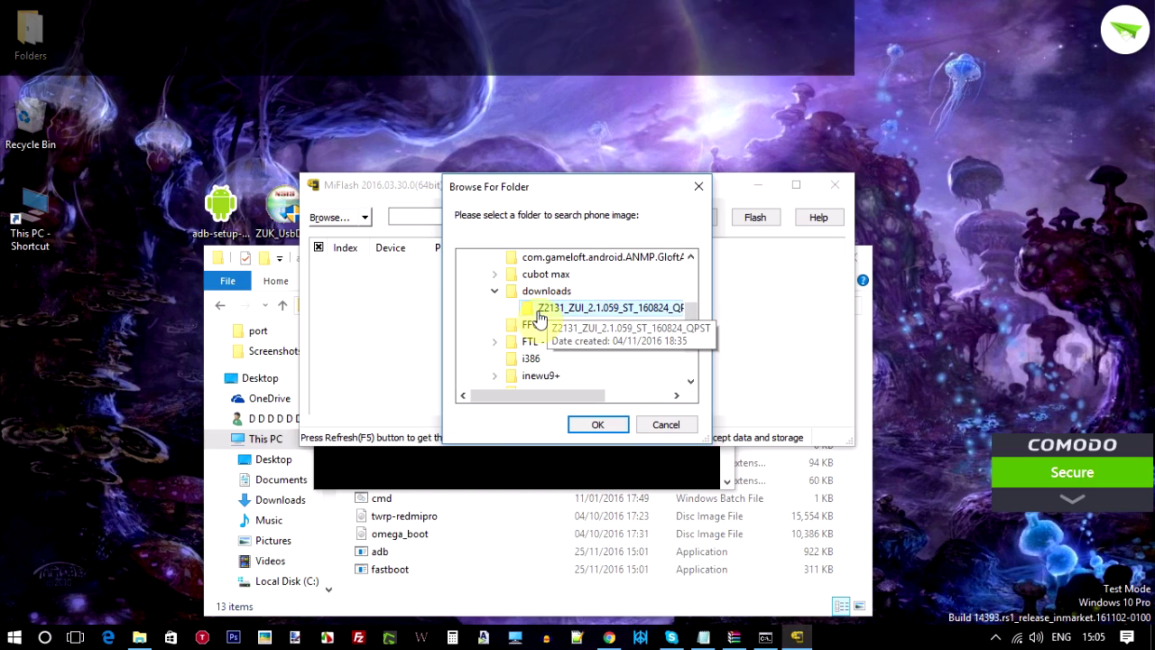
pyautogui.click(599, 424)
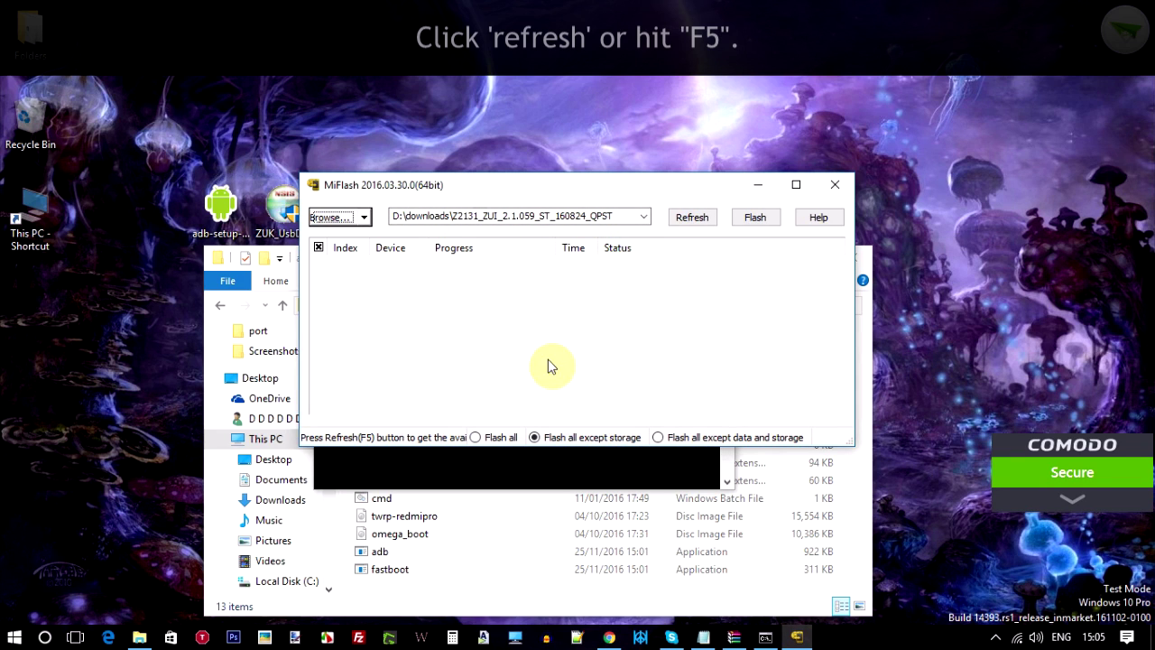
# Step: Refresh the device list and start flashing the phone on COM3 with the "Flash all except storage" option
pyautogui.click(686, 219)
pyautogui.click(684, 218)
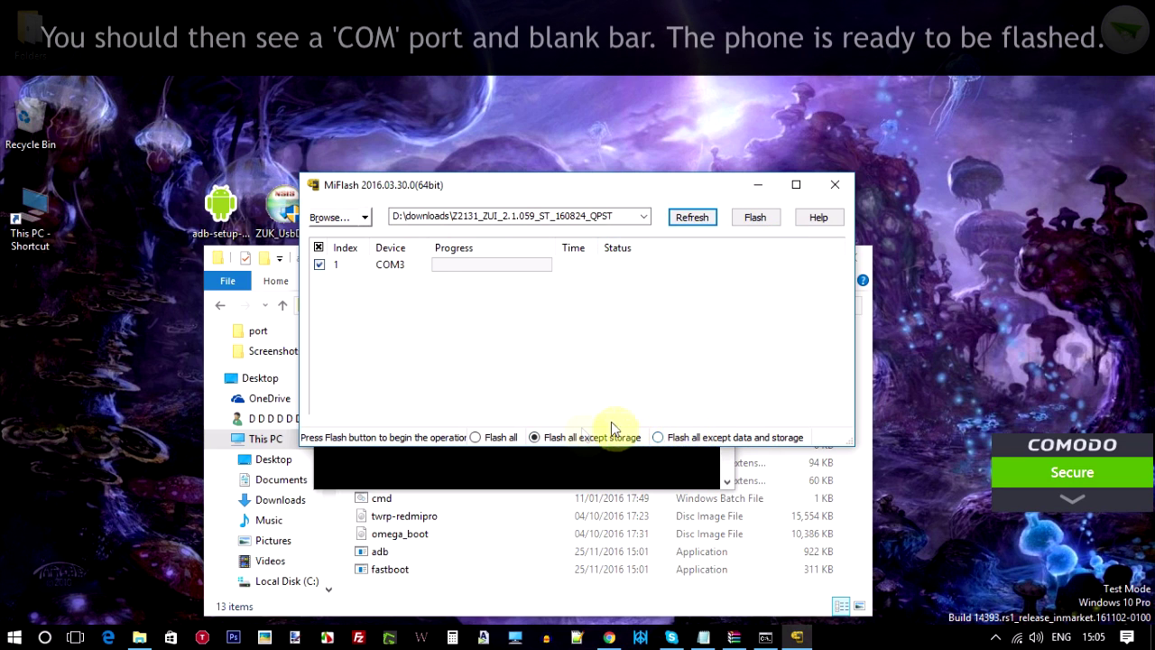
pyautogui.click(490, 435)
pyautogui.click(552, 440)
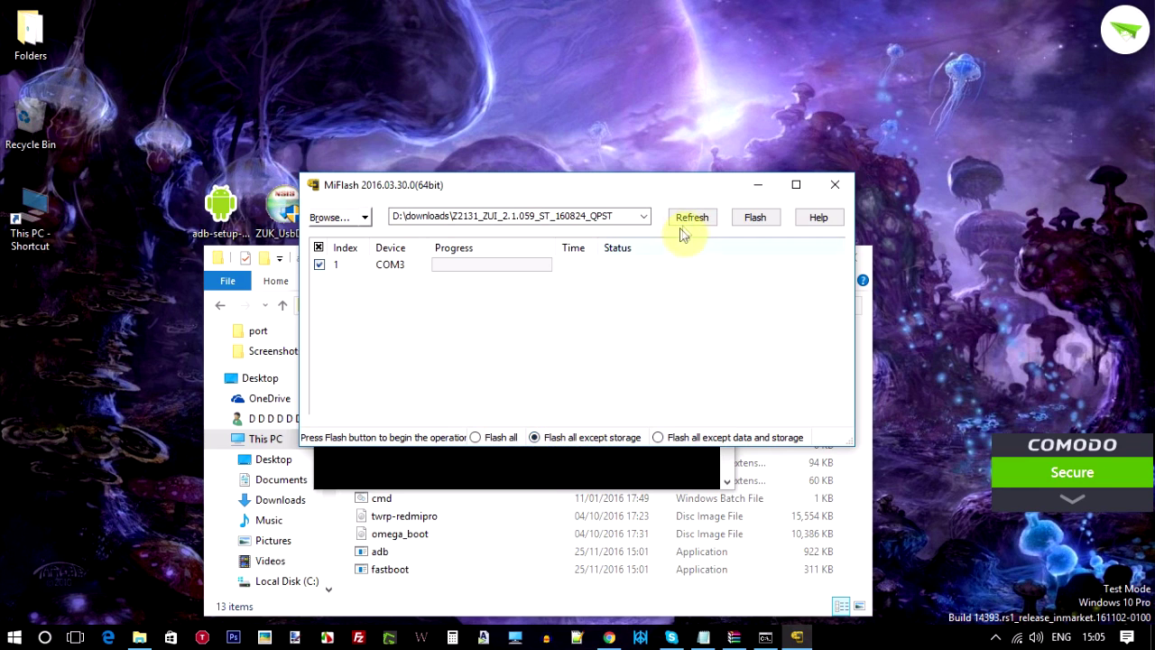
pyautogui.click(750, 220)
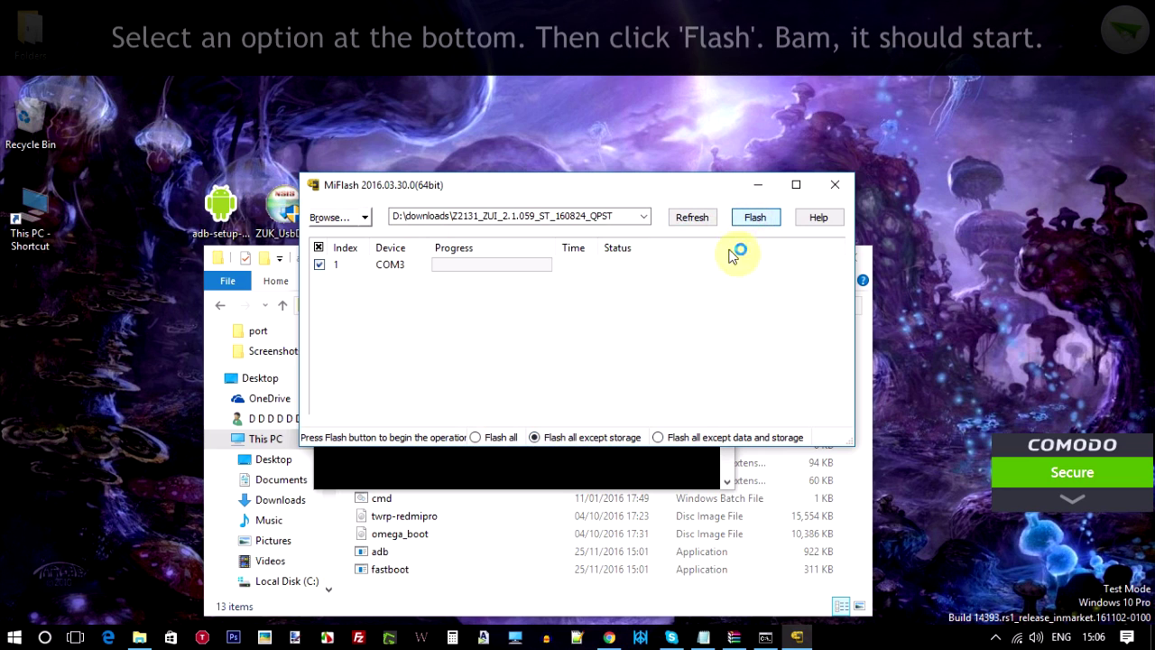